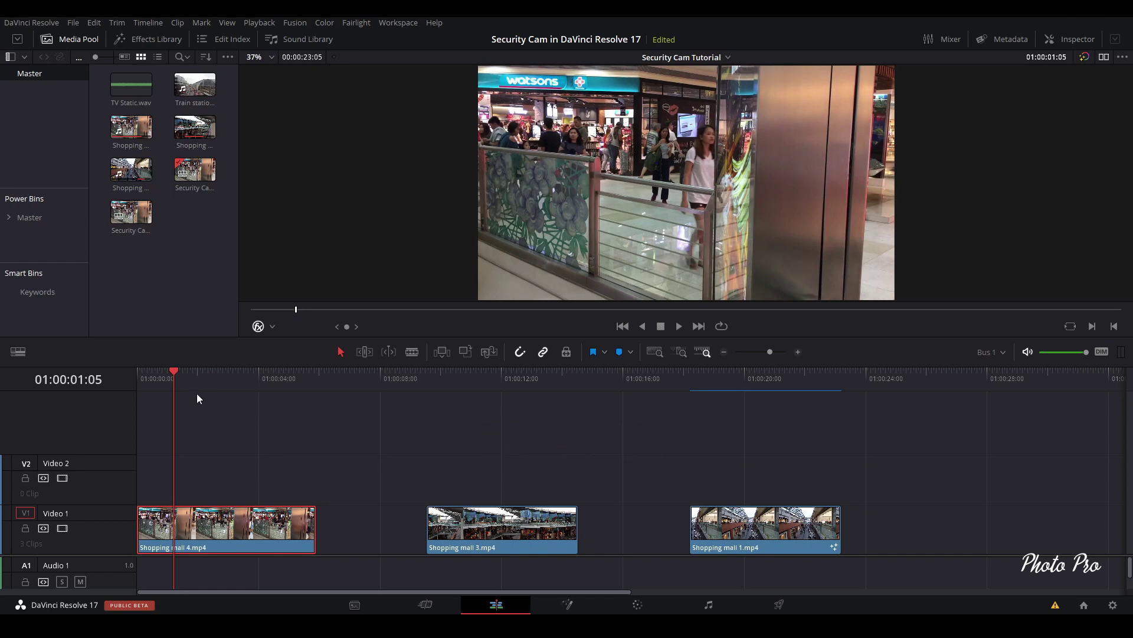
- Apply Resolve FX Temporal Stop Motion from Open FX to the Shopping mall 4 clip
left_click_drag(171, 370, 191, 417)
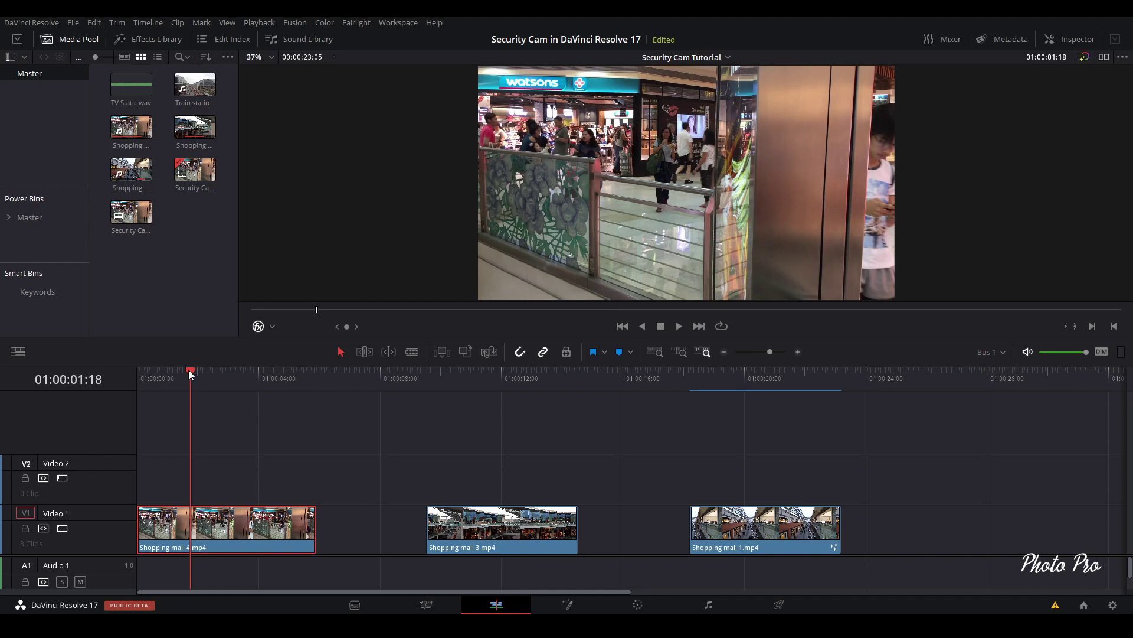
left_click_drag(189, 371, 182, 372)
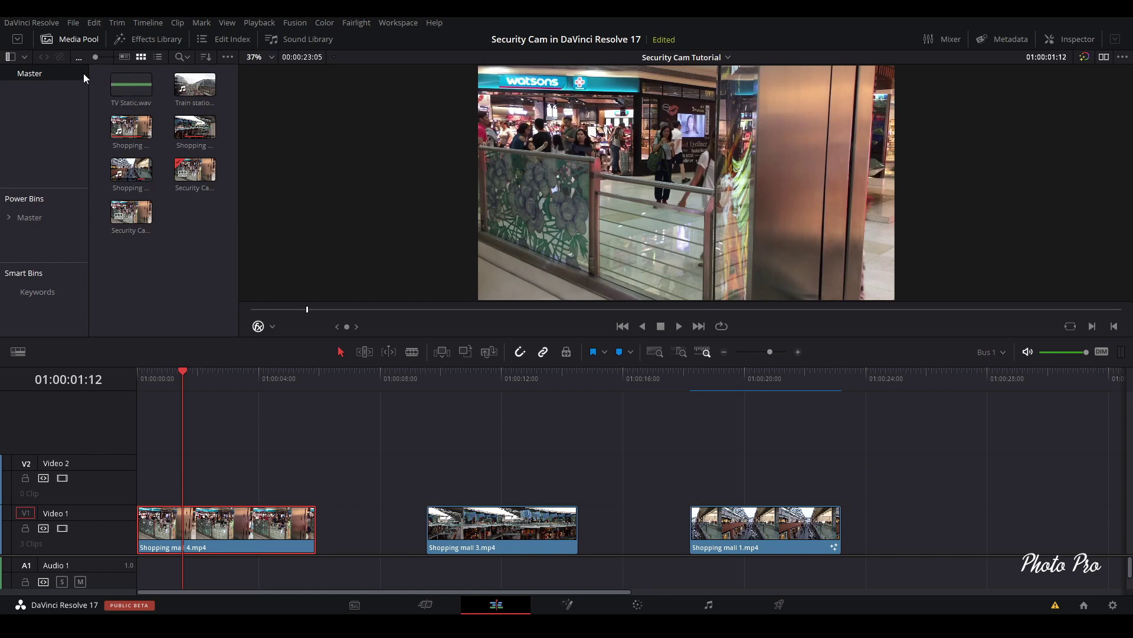
left_click(72, 38)
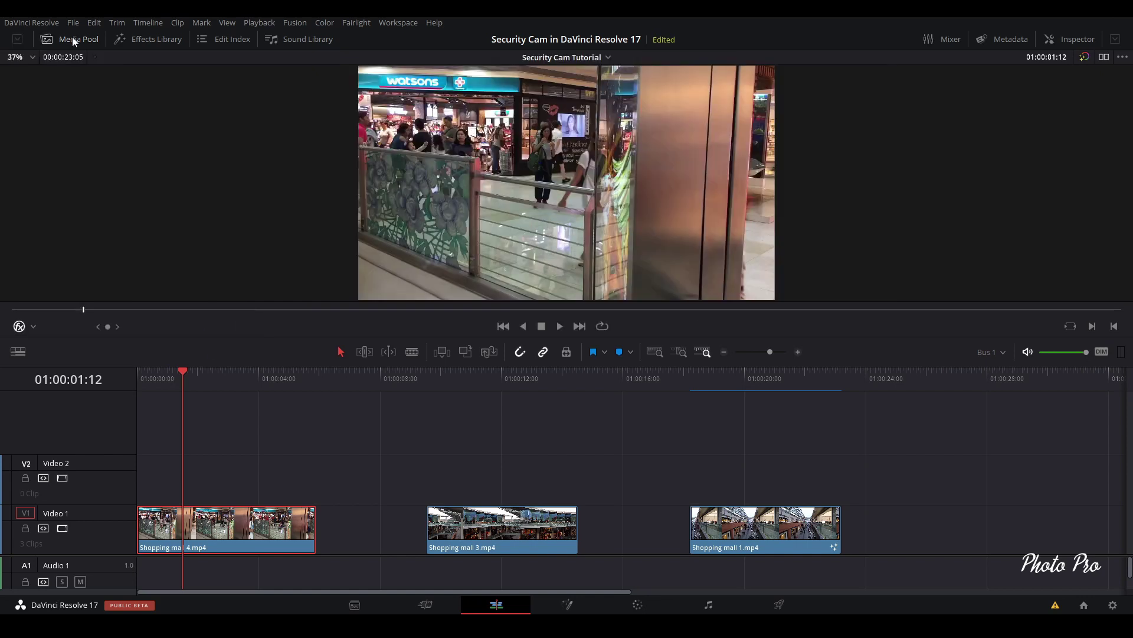
left_click(151, 40)
left_click(31, 90)
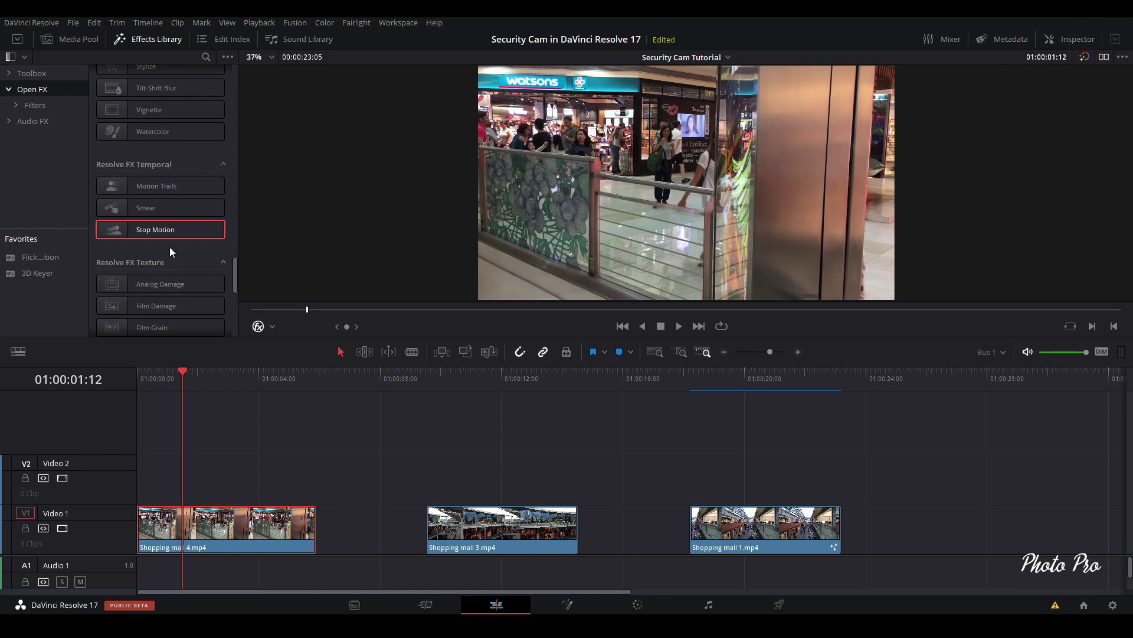
left_click_drag(161, 231, 228, 542)
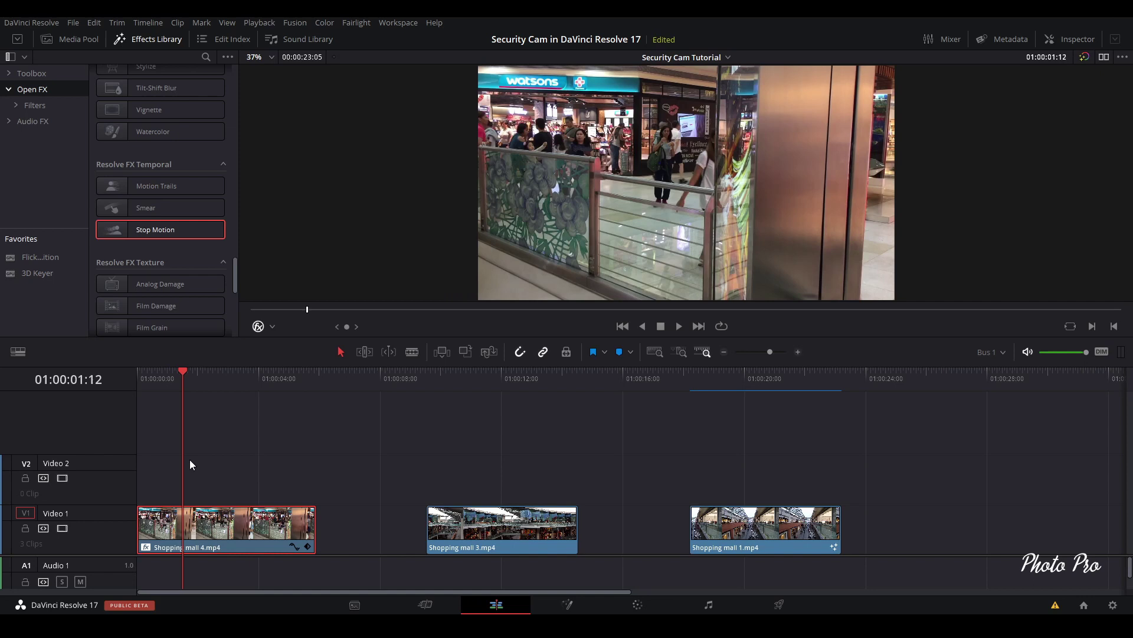
left_click_drag(182, 378, 167, 376)
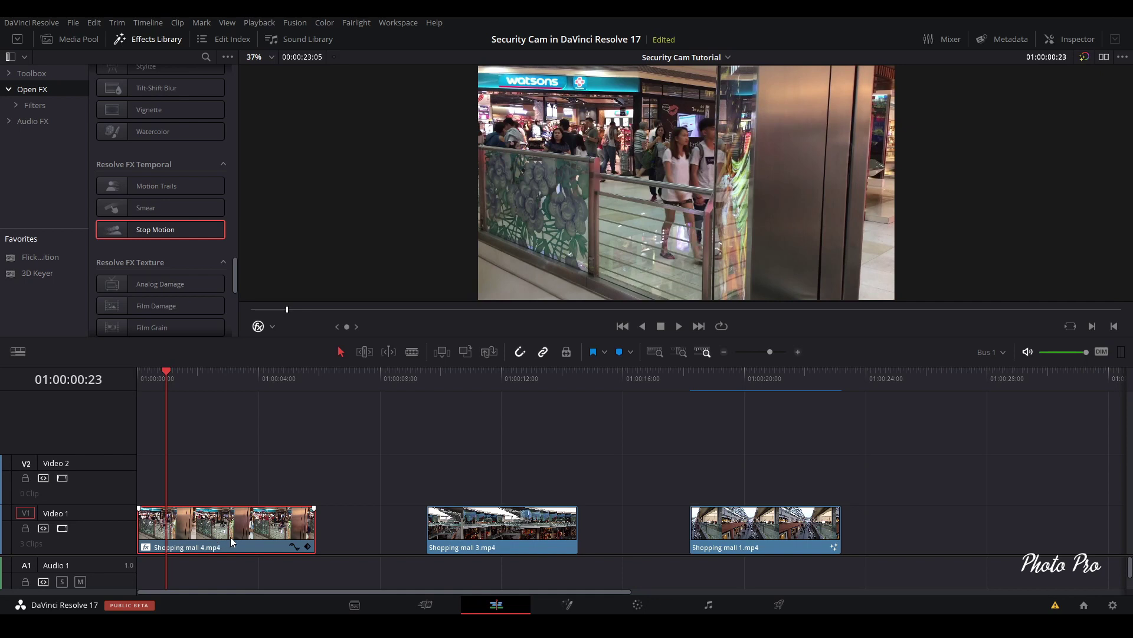
- Set Stop Motion's Frame Repeat to 3 in the Inspector and play back to check the stutter
left_click(1067, 43)
left_click(988, 78)
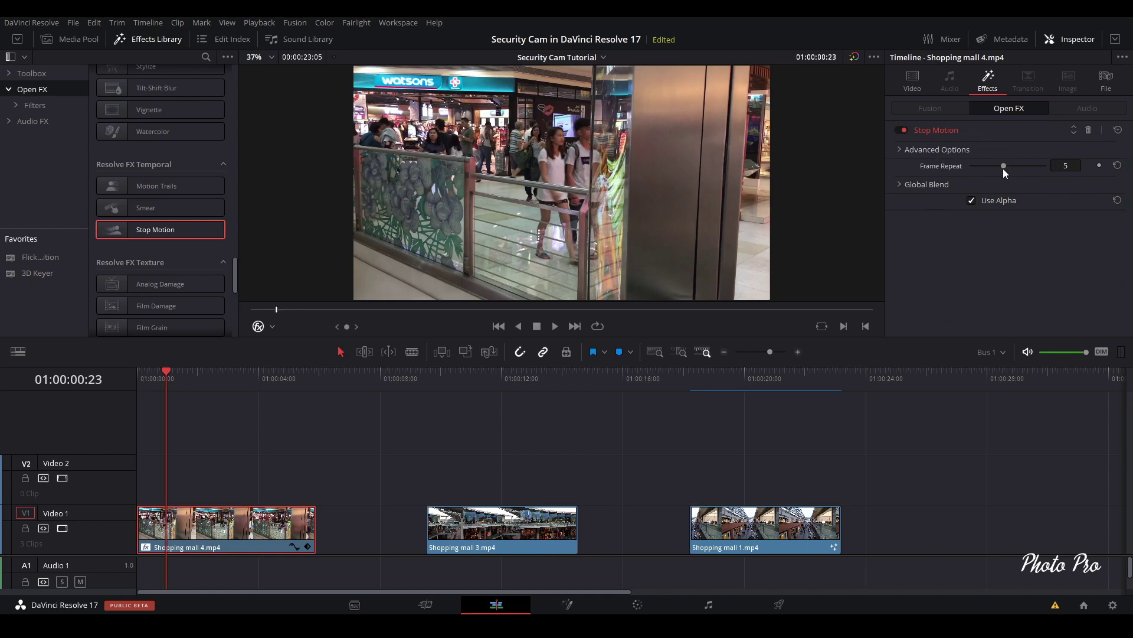
left_click_drag(998, 168, 980, 169)
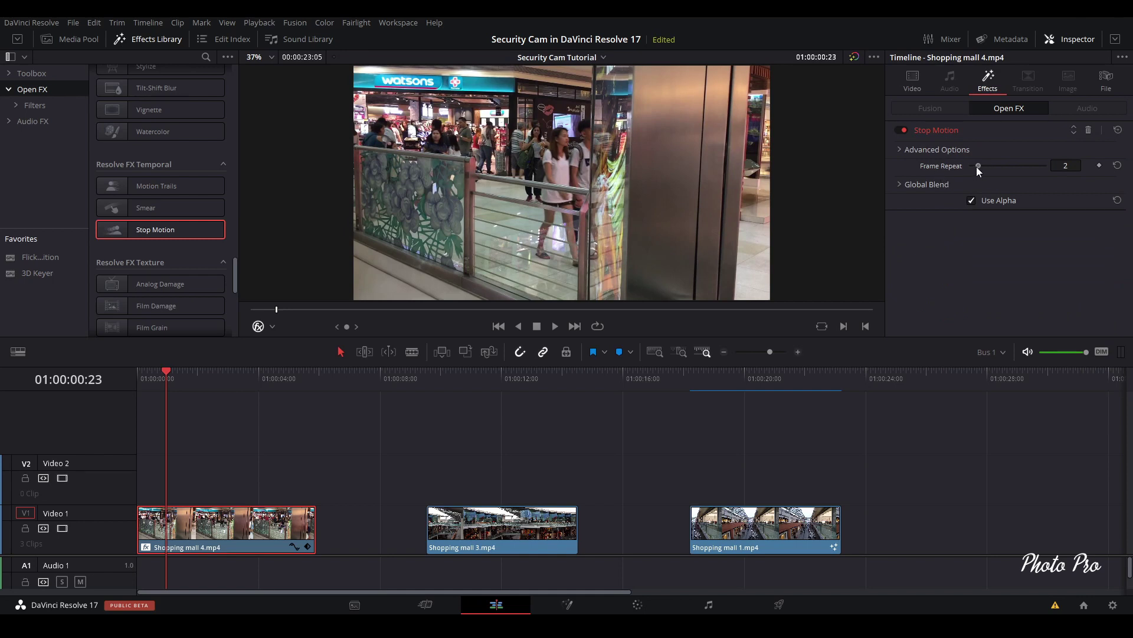
left_click_drag(978, 169, 1041, 166)
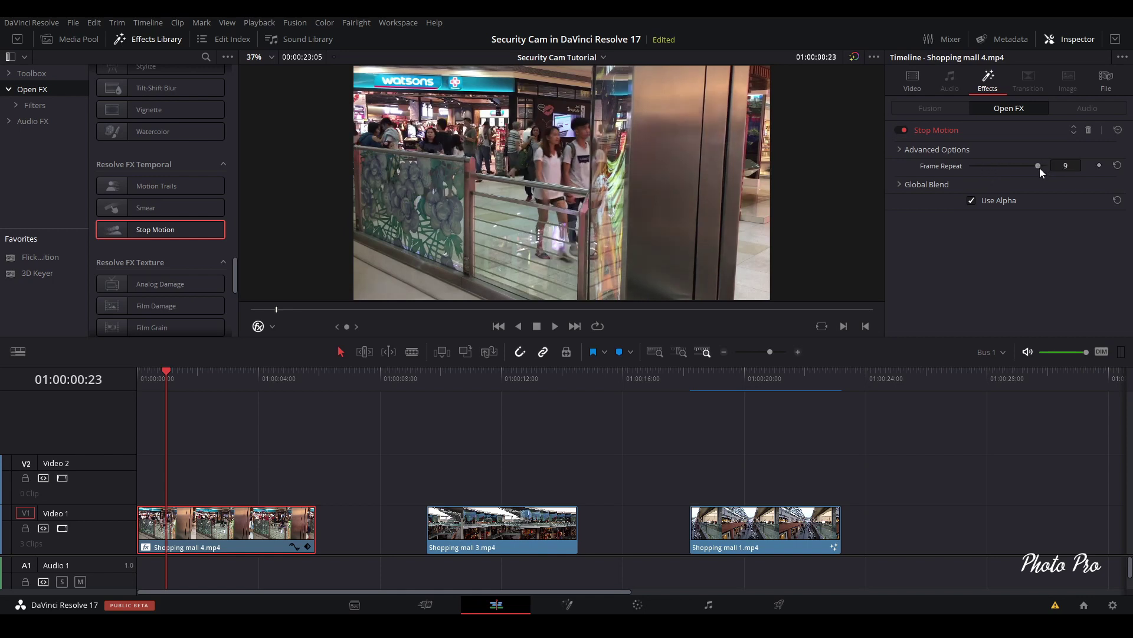
key("space")
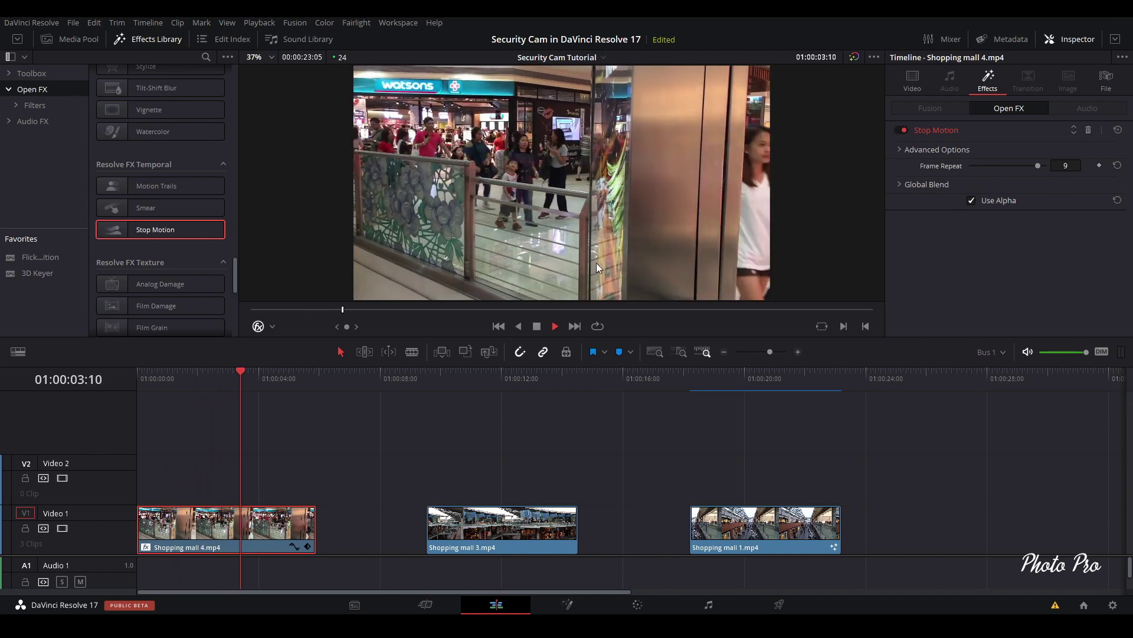
key("space")
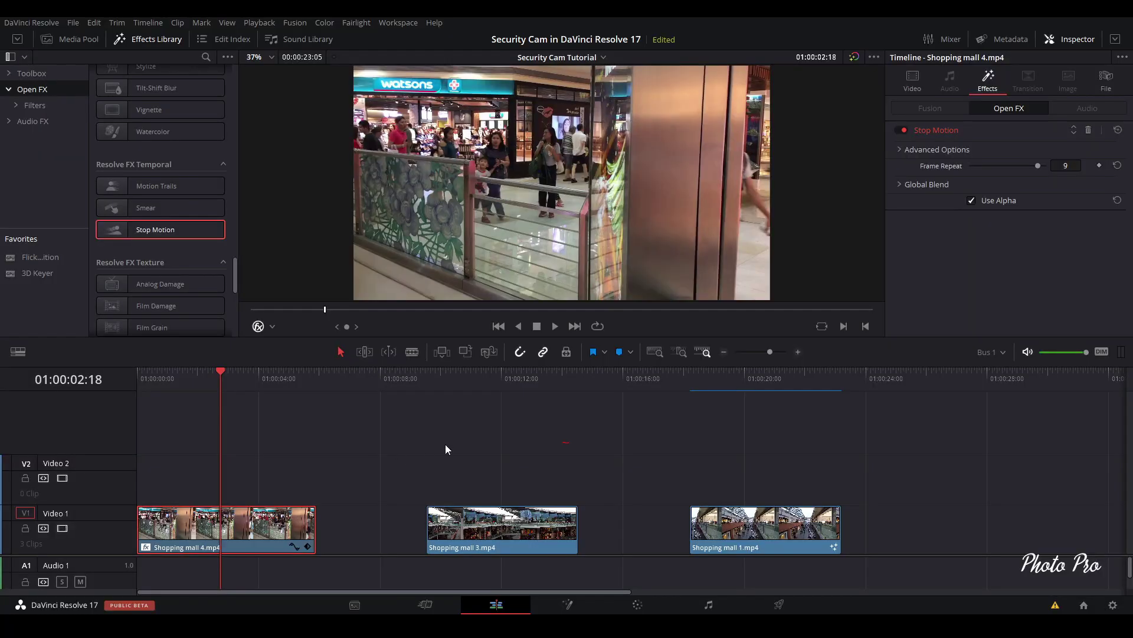
left_click_drag(221, 372, 133, 395)
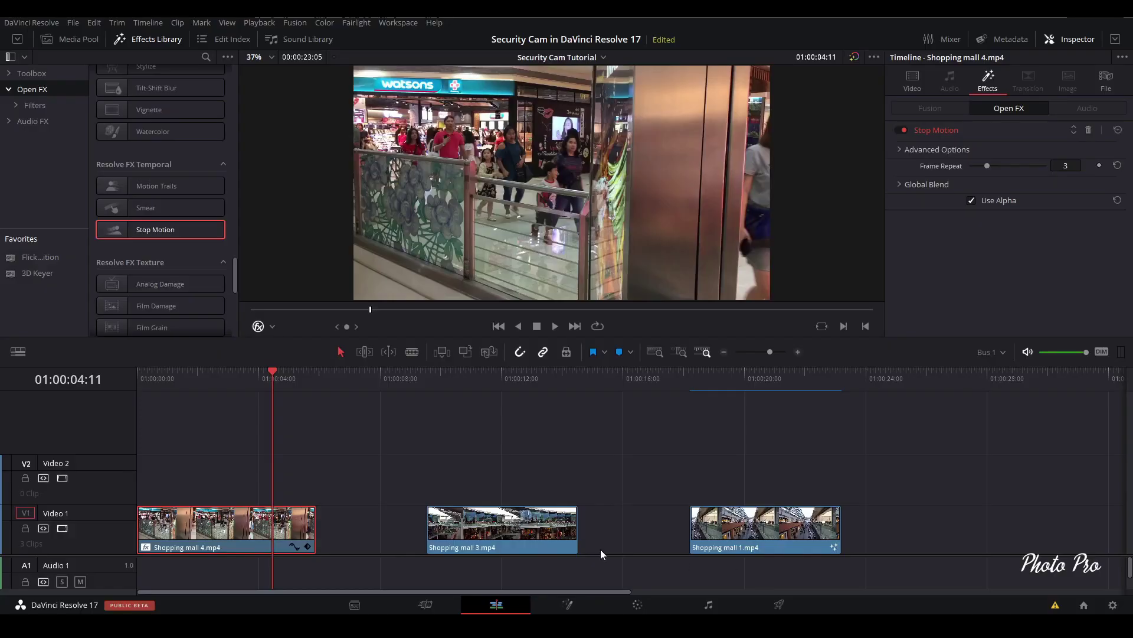
- Place a Toolbox Adjustment Clip on Video 2 and extend it to Shopping mall 4's end
left_click(137, 372)
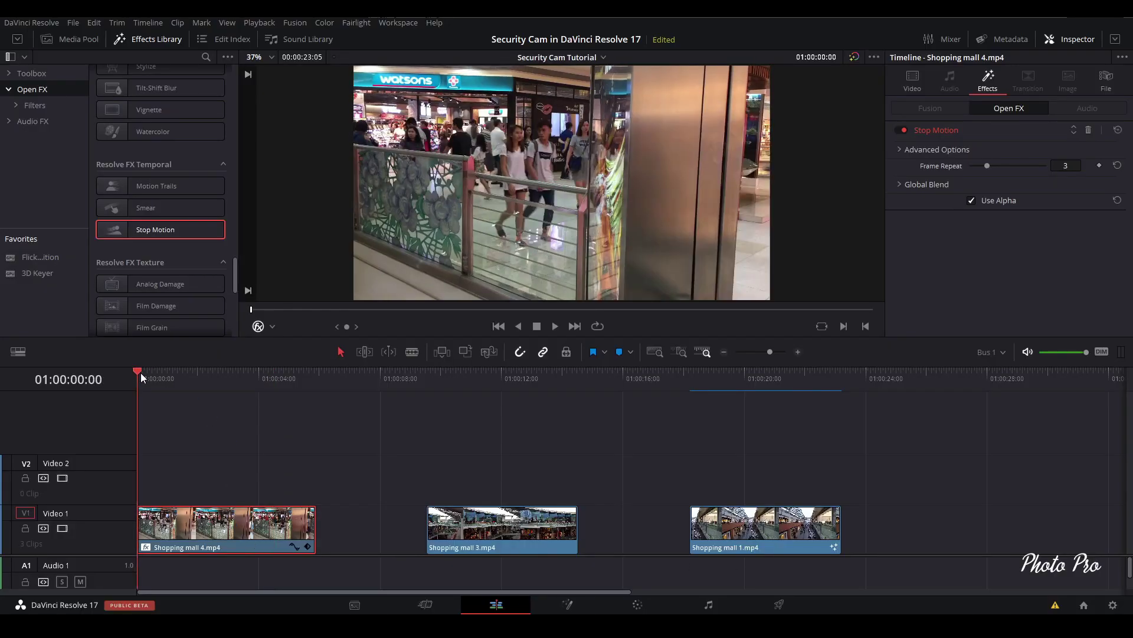
left_click(9, 90)
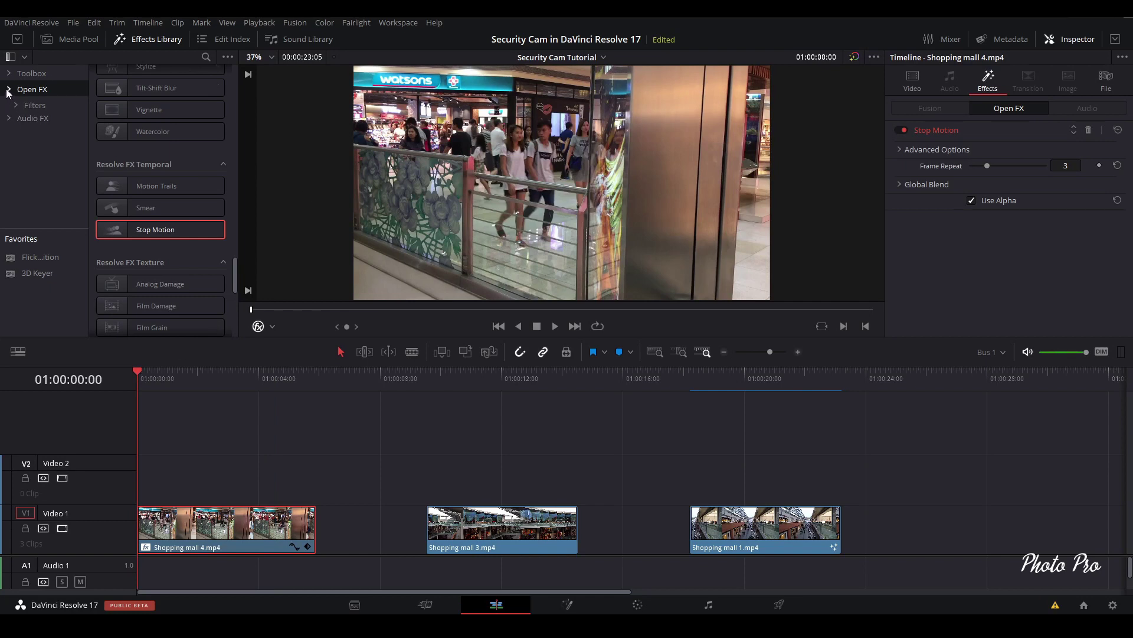
left_click(10, 74)
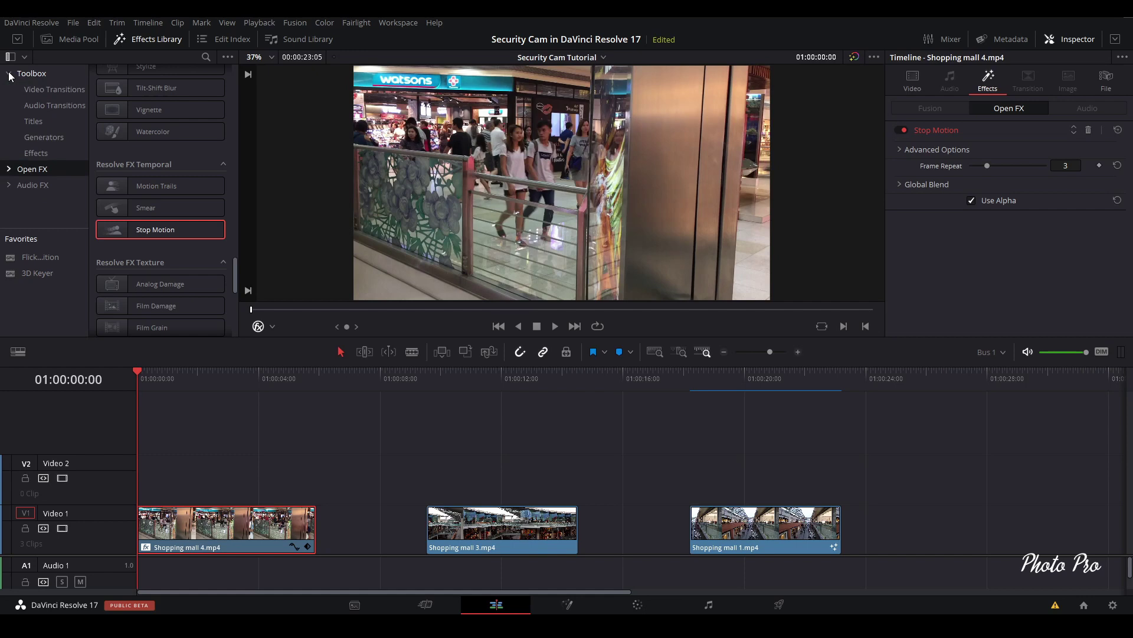
left_click(39, 154)
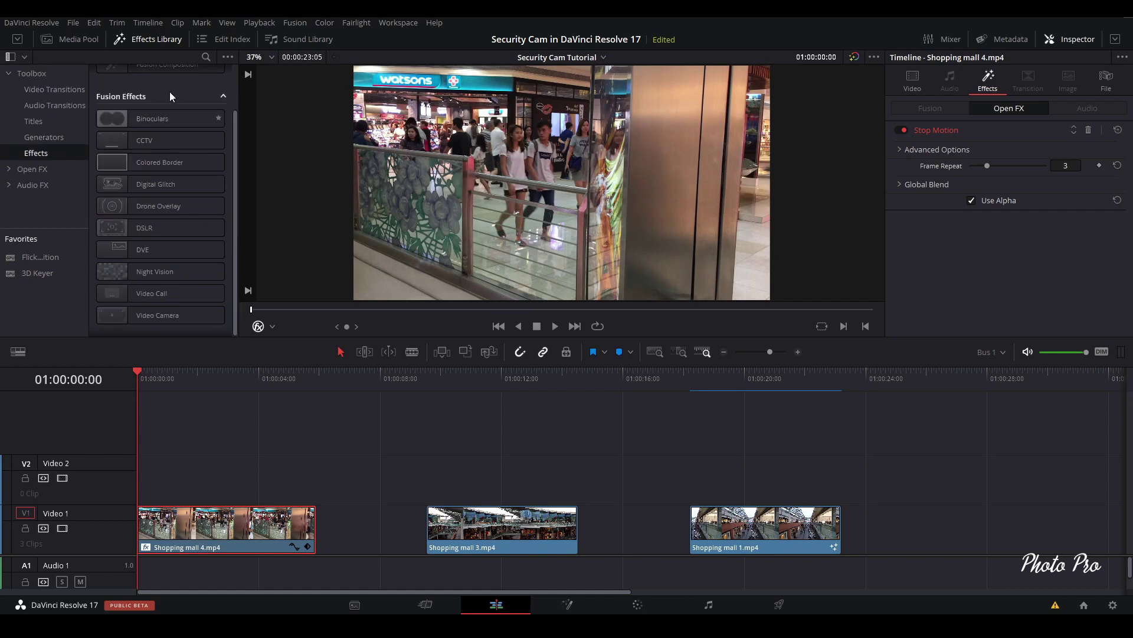
scroll(164, 106, "up", 2)
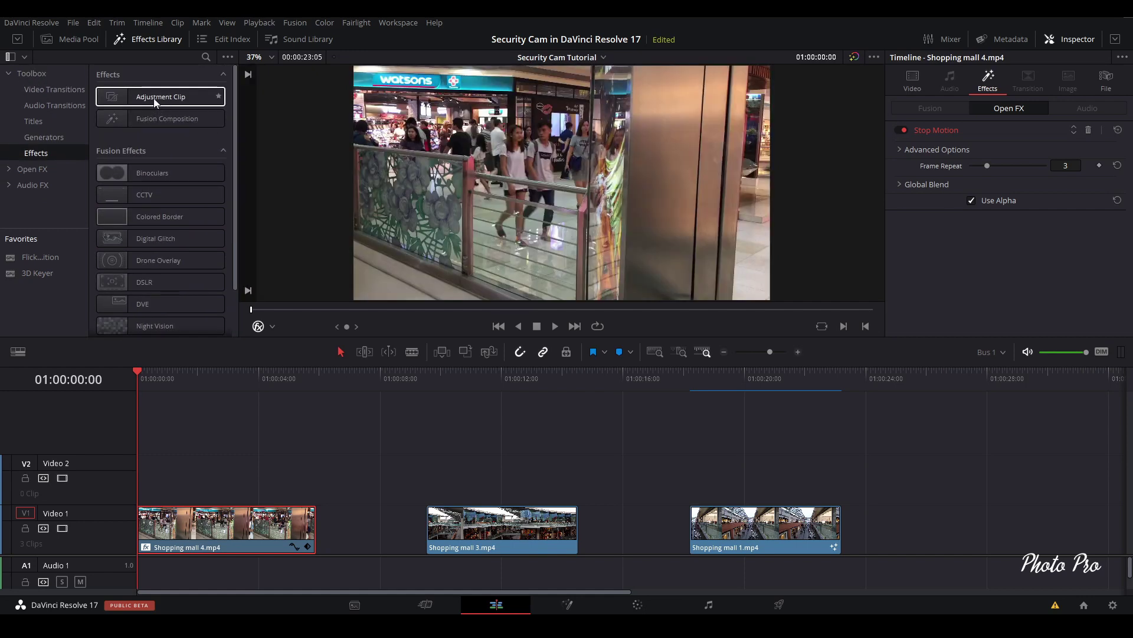
left_click_drag(153, 98, 172, 481)
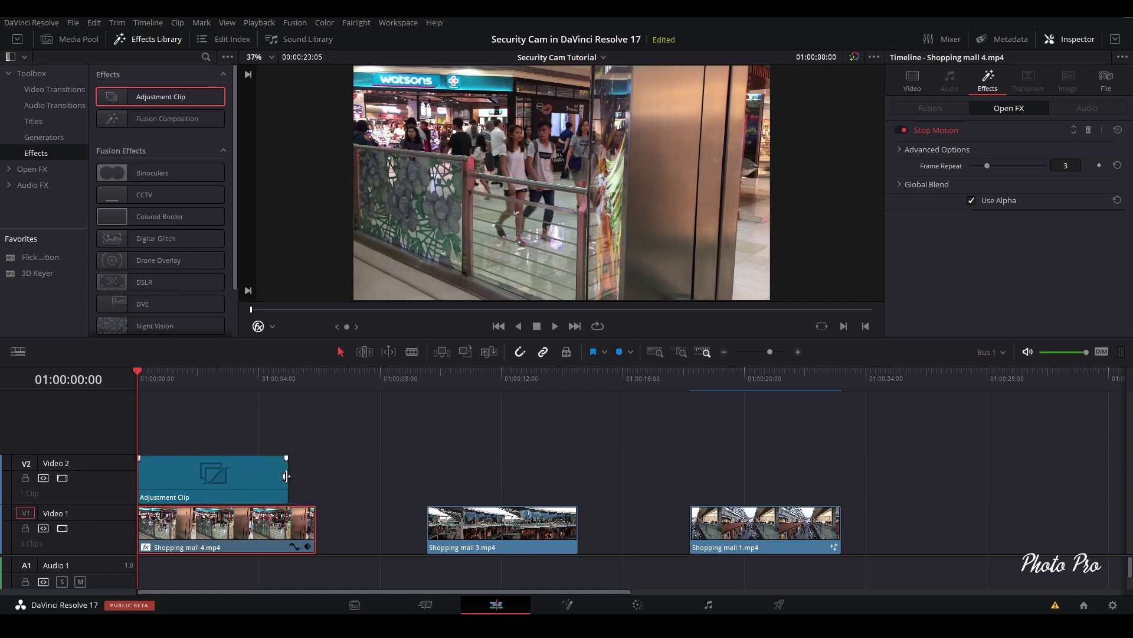
left_click_drag(288, 476, 315, 476)
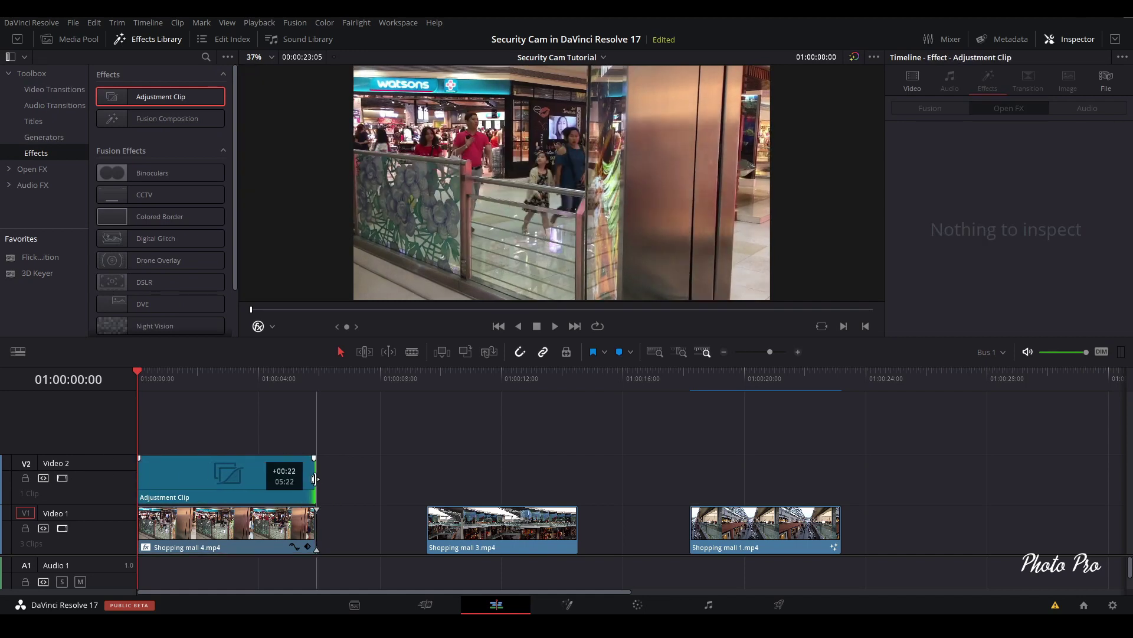
left_click(227, 480)
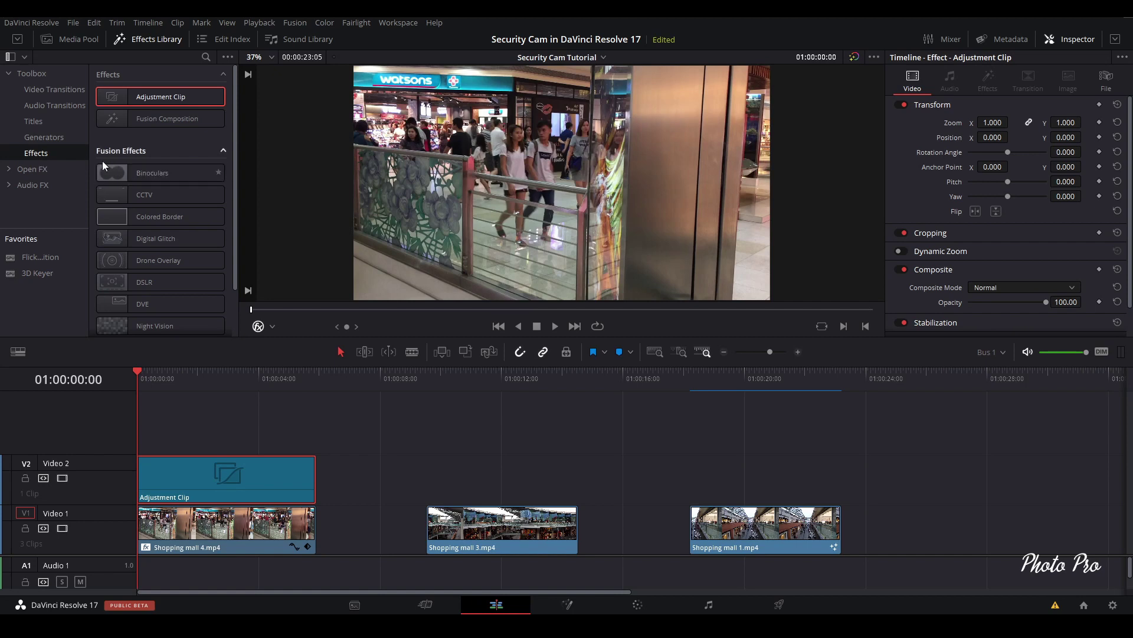
- Apply Open FX Scanlines to the Adjustment Clip and show its settings, Line Frequency 5.00
left_click(30, 169)
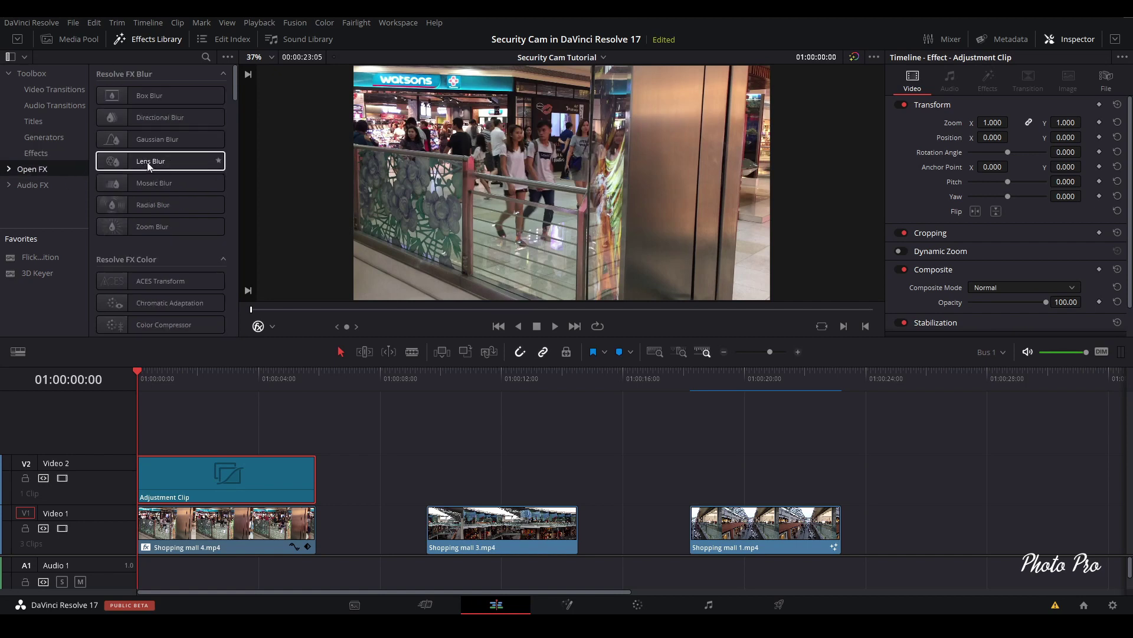
scroll(155, 176, "down", 2)
scroll(155, 179, "down", 3)
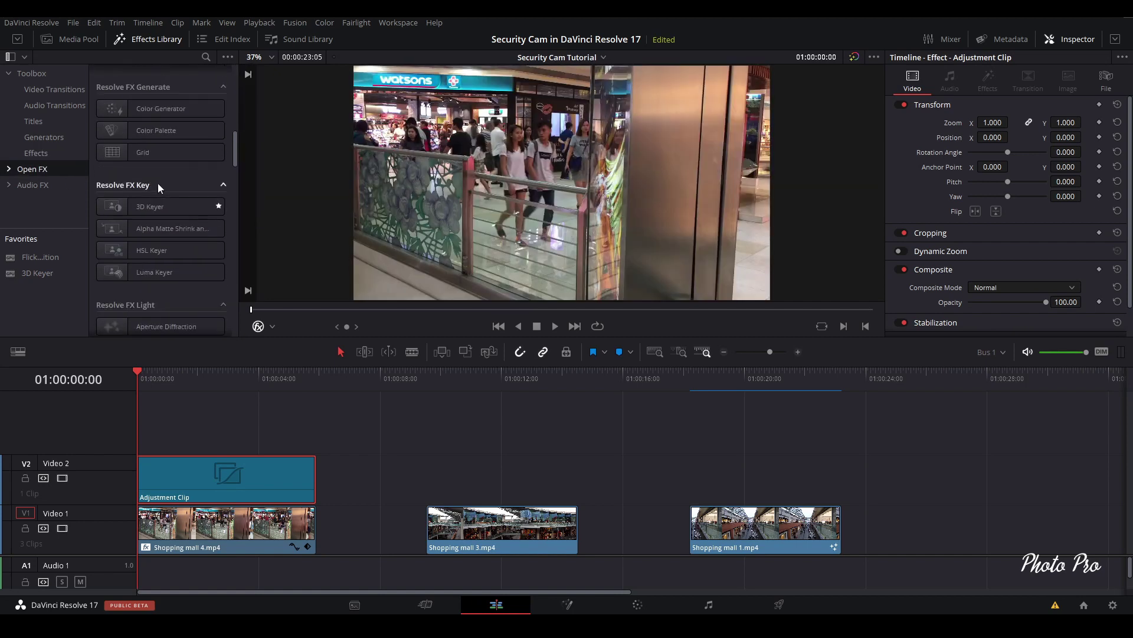
scroll(168, 198, "down", 6)
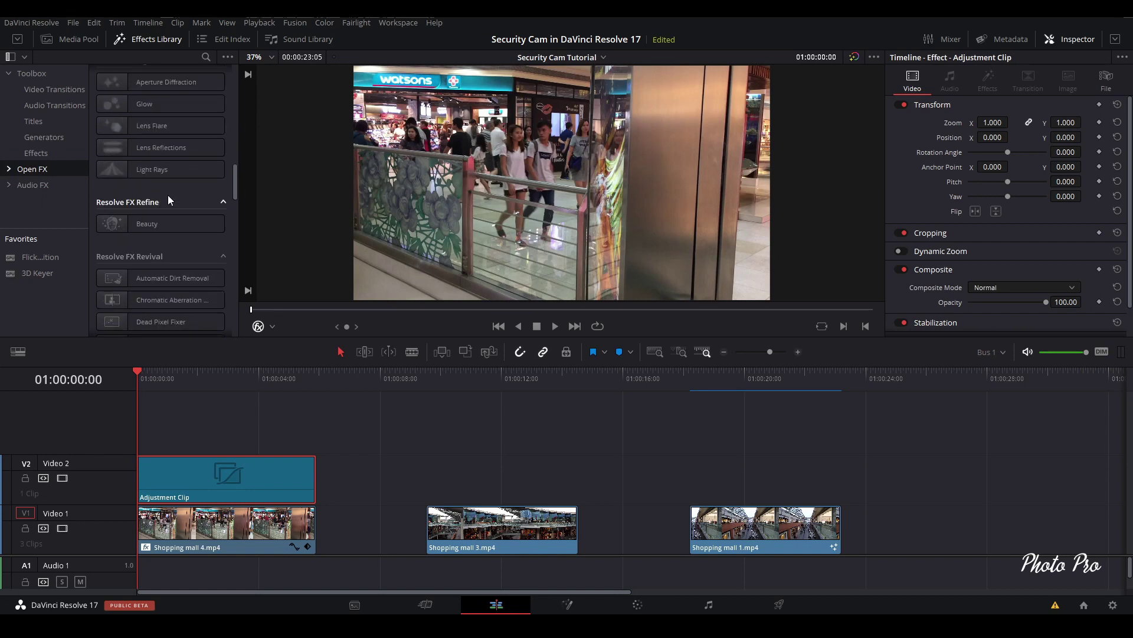
scroll(169, 201, "down", 4)
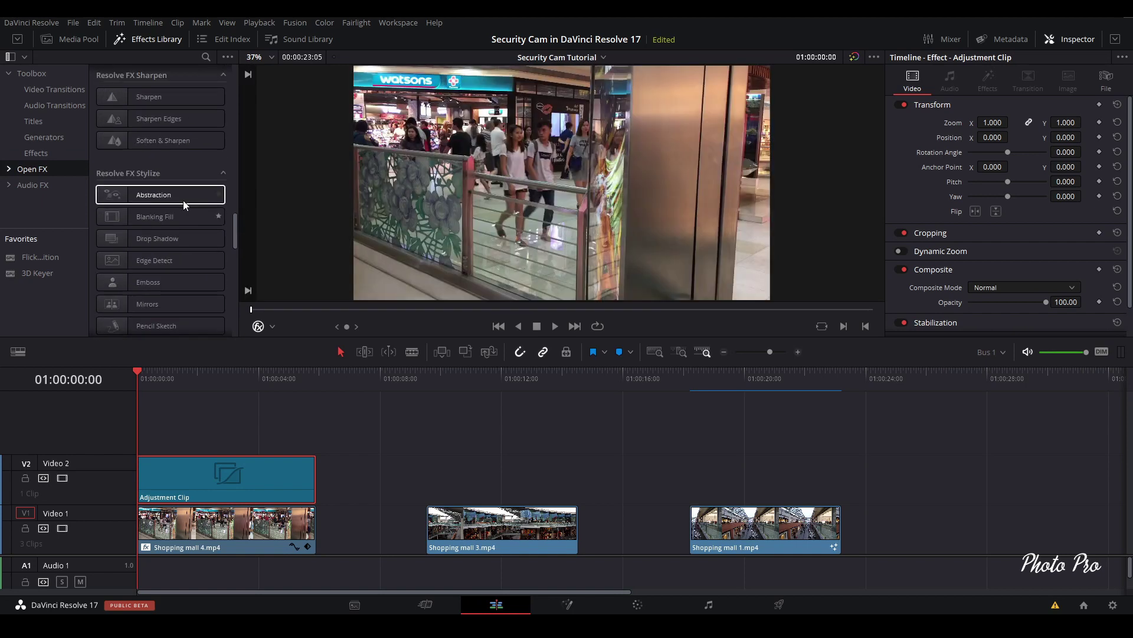
scroll(172, 216, "down", 1)
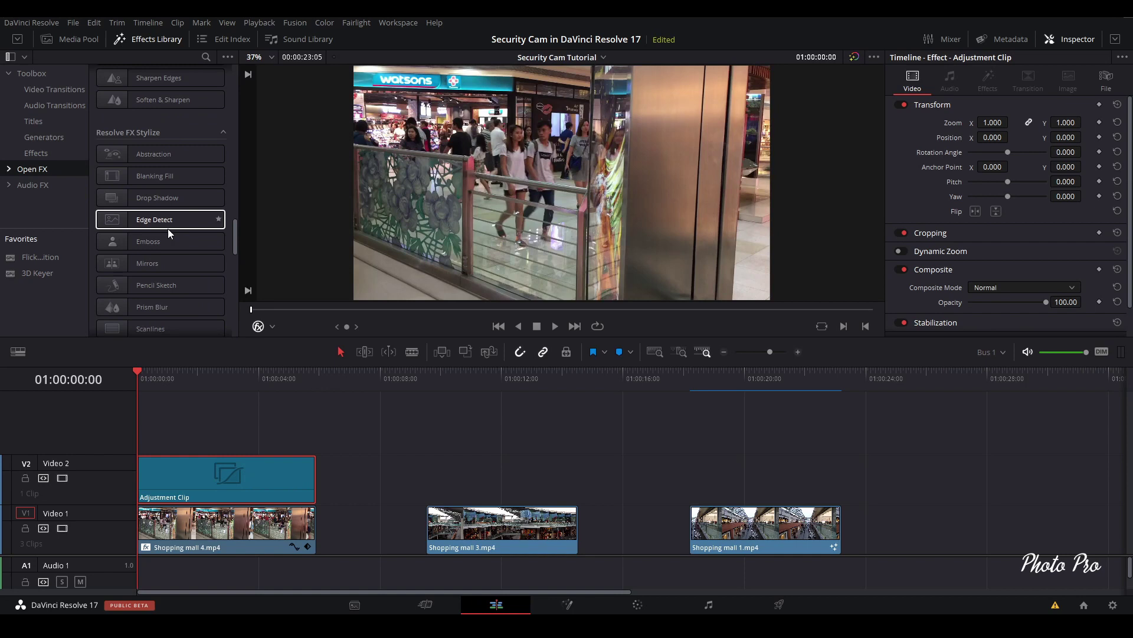
scroll(172, 245, "down", 1)
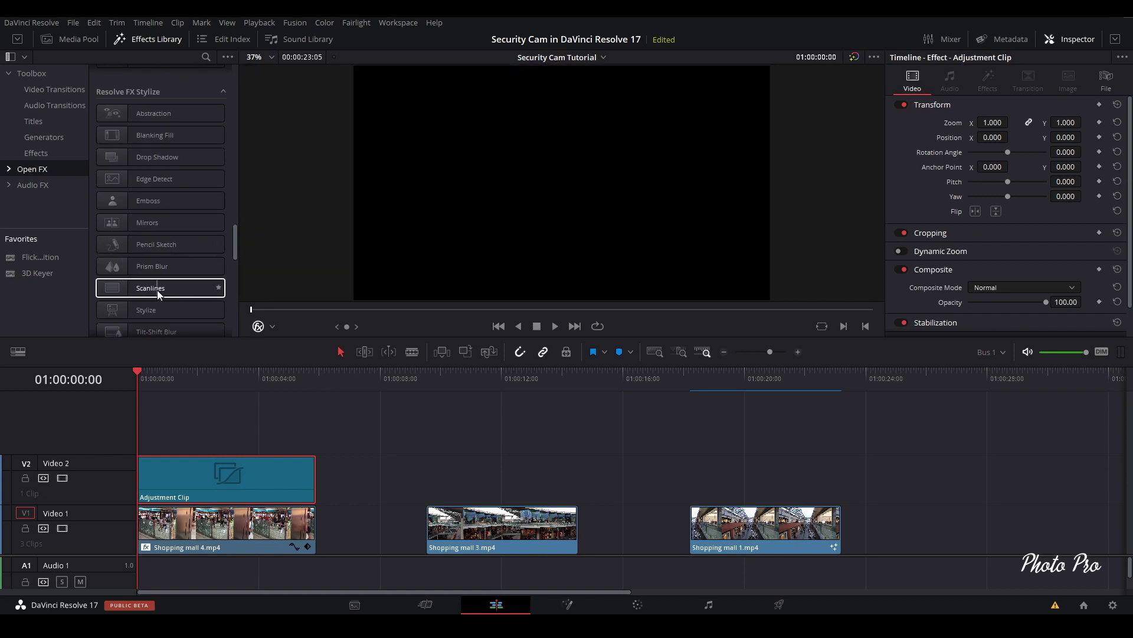
left_click_drag(157, 290, 232, 489)
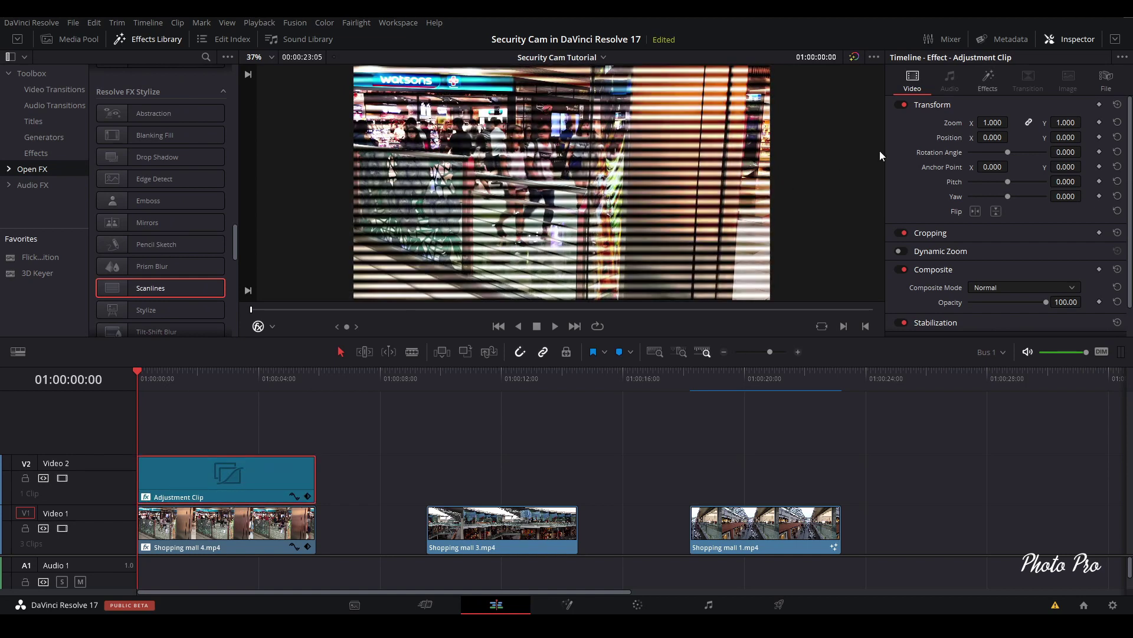
left_click(973, 105)
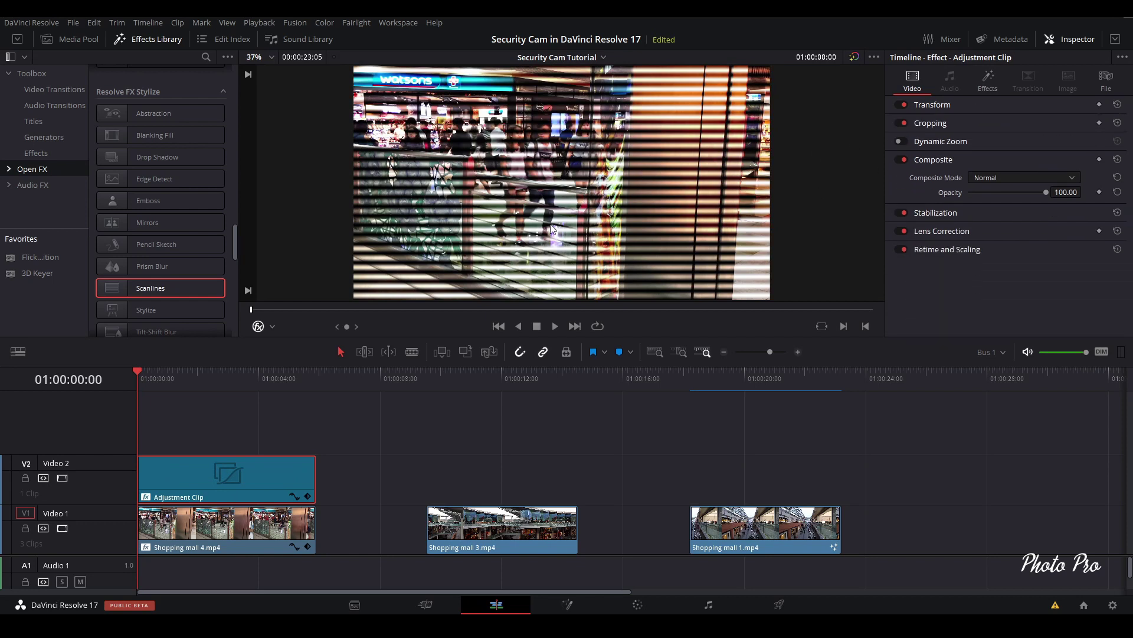
left_click(988, 84)
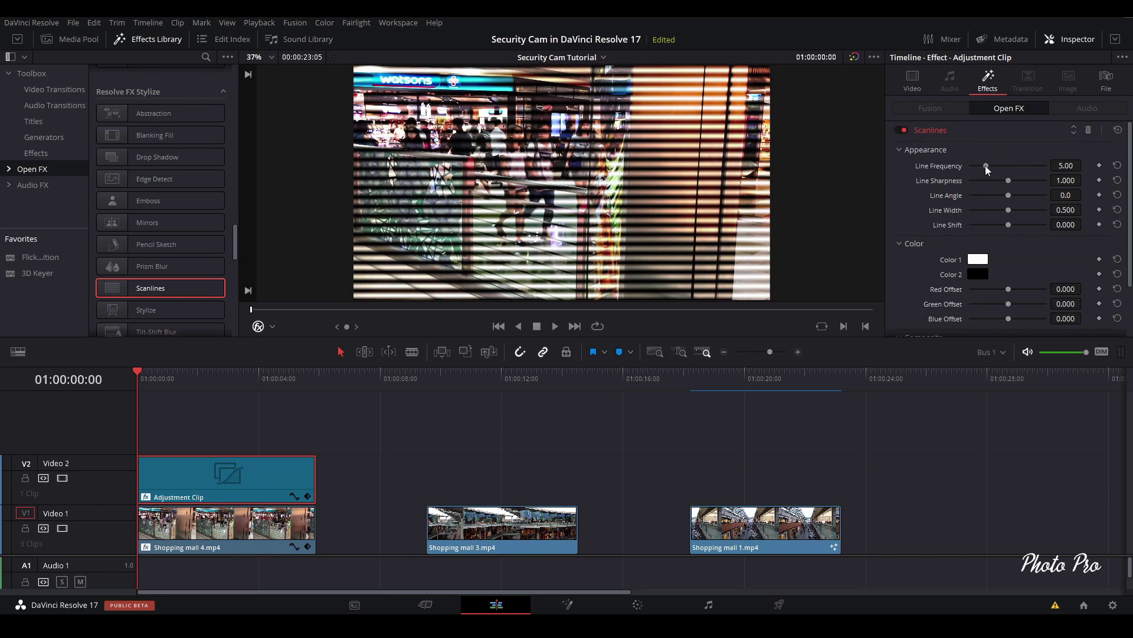
- Raise Scanlines Line Frequency to 17.20 and scrub to check the finer stripes
left_click_drag(986, 166, 1035, 166)
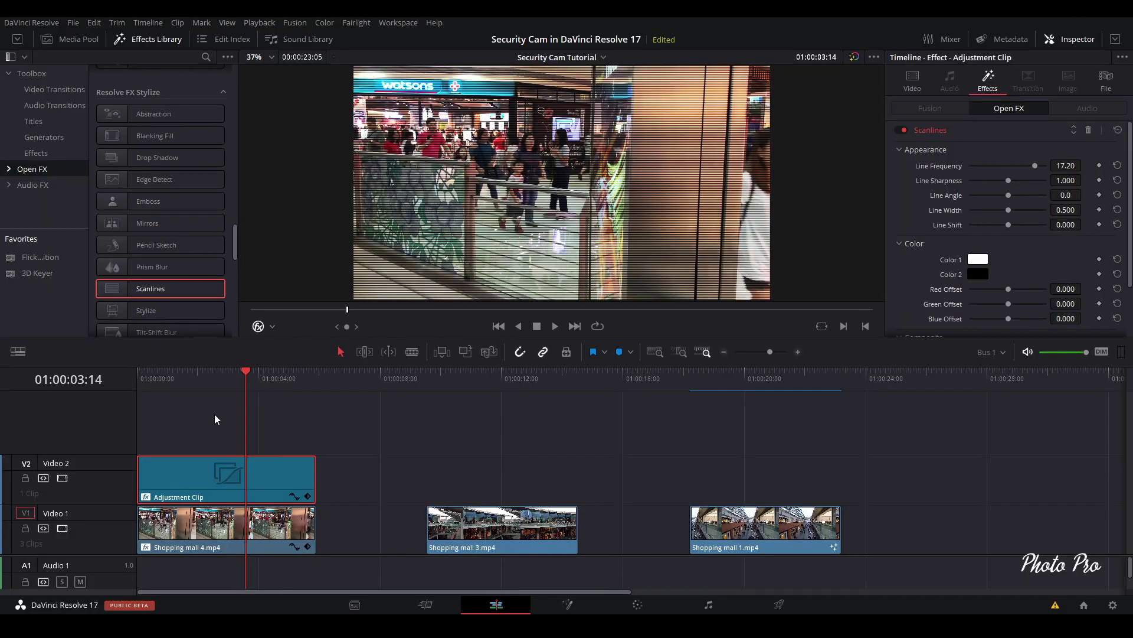
left_click_drag(245, 369, 153, 372)
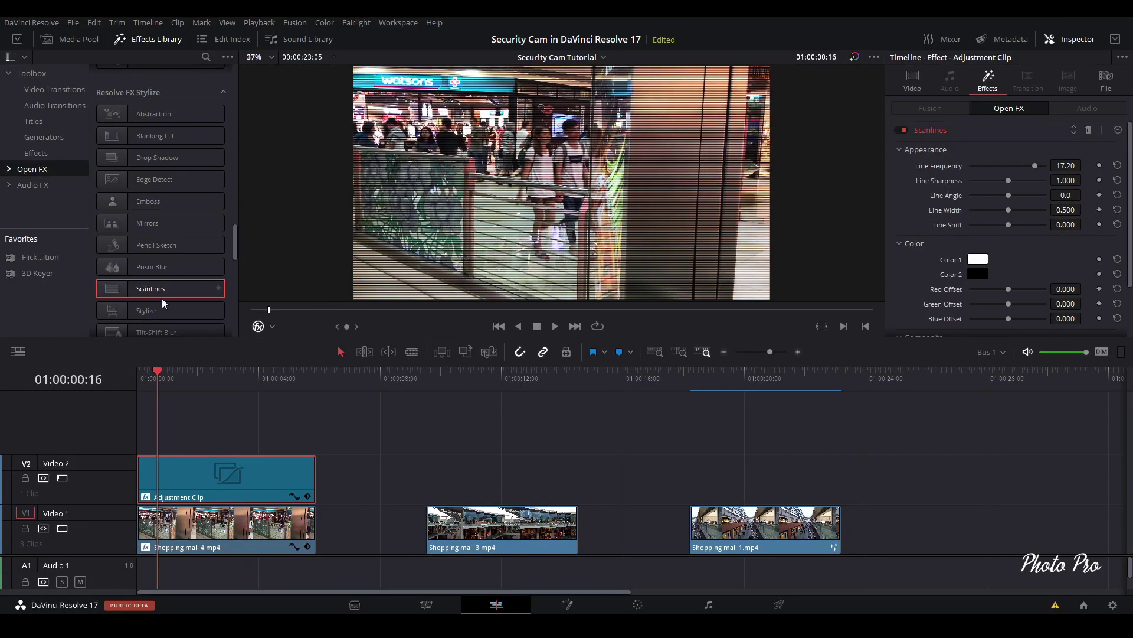
- Add Resolve FX Stylize Vignette to the Adjustment Clip and expand its Inspector settings
scroll(165, 299, "down", 2)
scroll(167, 300, "down", 2)
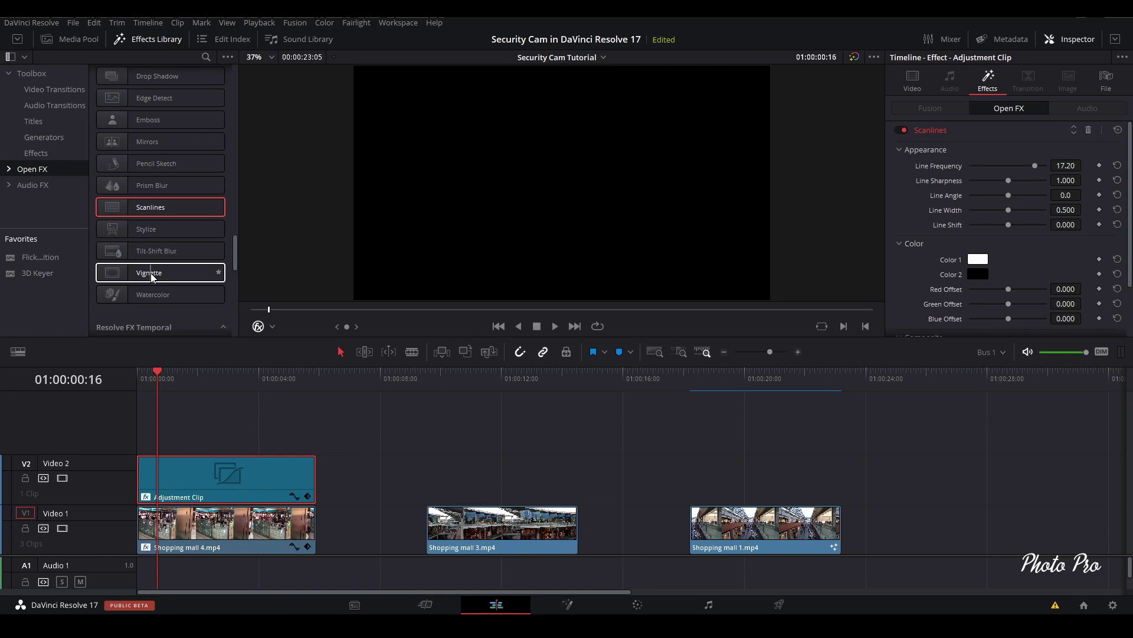
left_click_drag(150, 273, 237, 486)
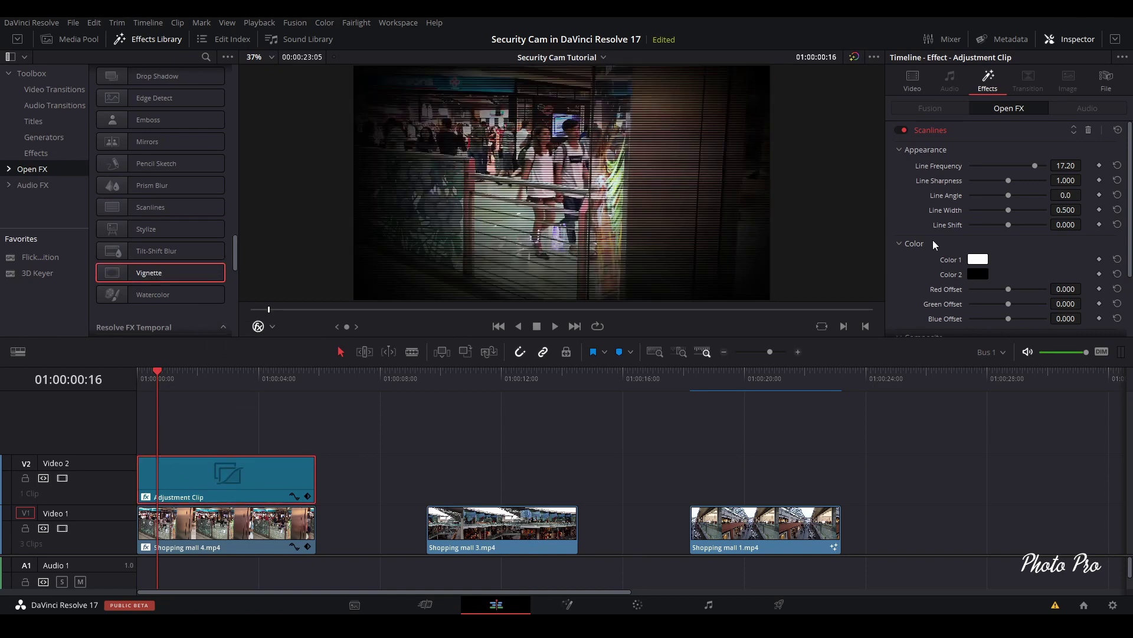
left_click(967, 133)
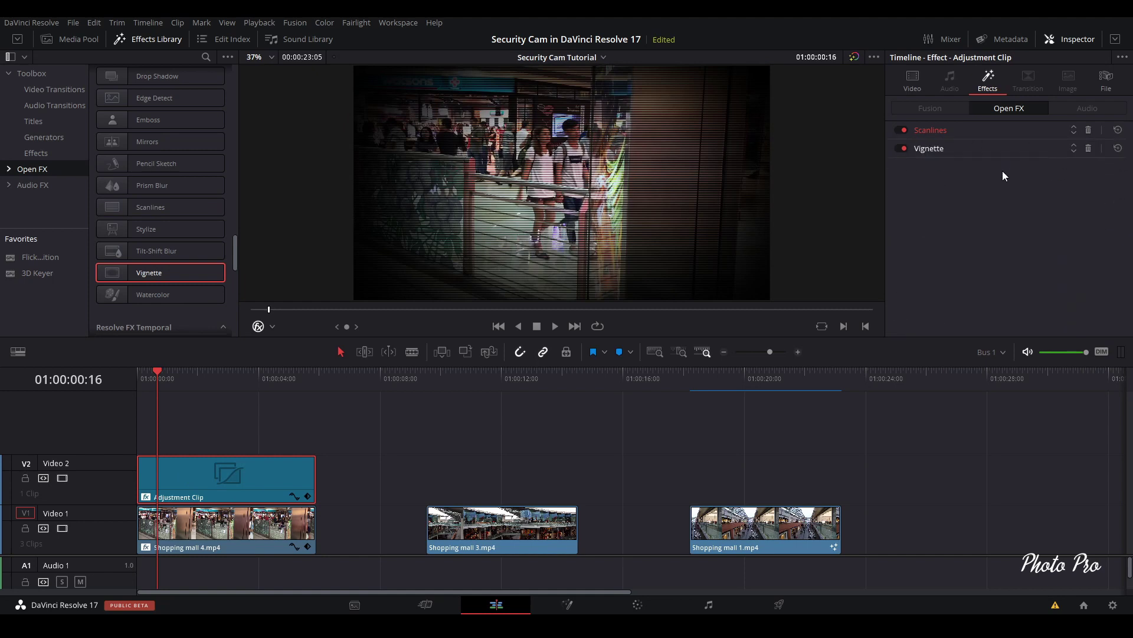
left_click(958, 149)
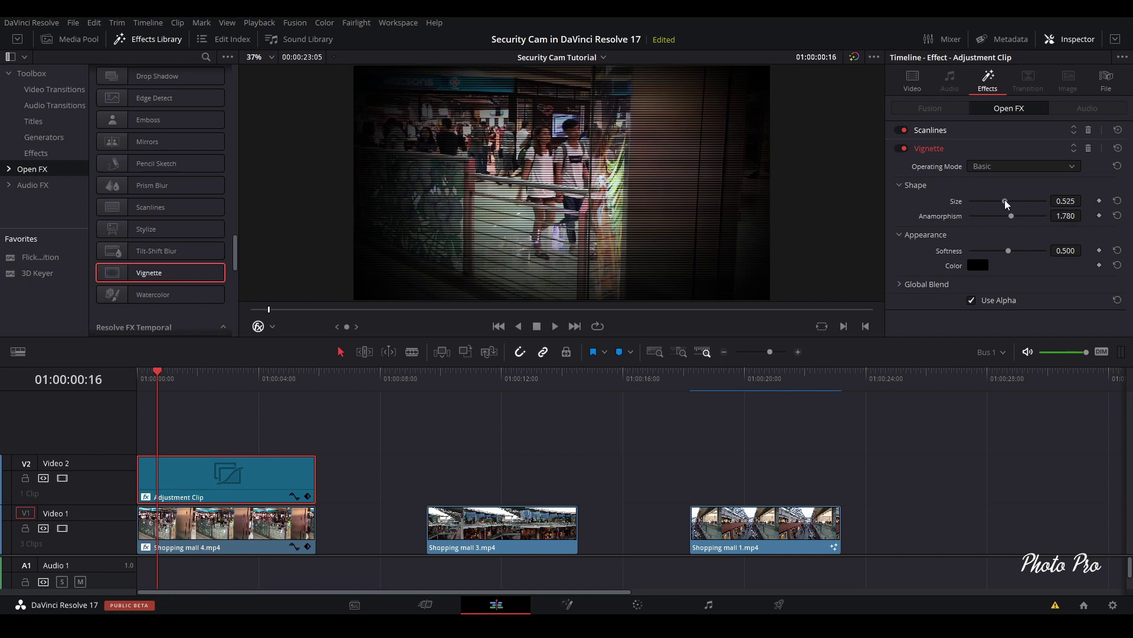
- Set the Vignette to Size 0.505, Anamorphism 1.903 and Softness 0.706
left_click_drag(1006, 201, 1009, 202)
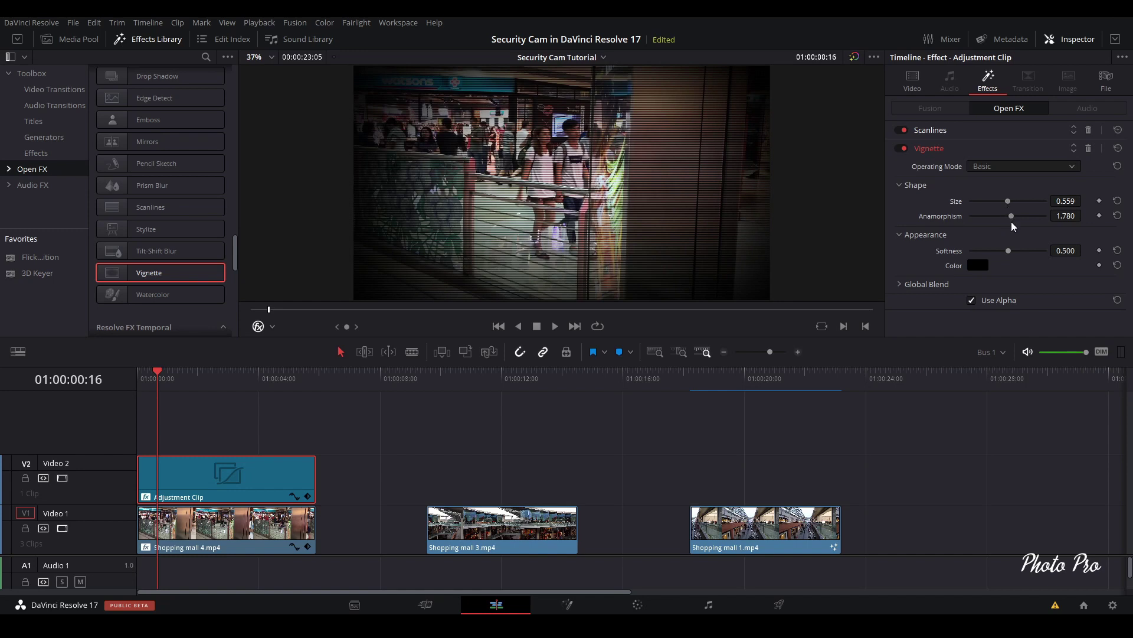
left_click_drag(1012, 216, 1015, 216)
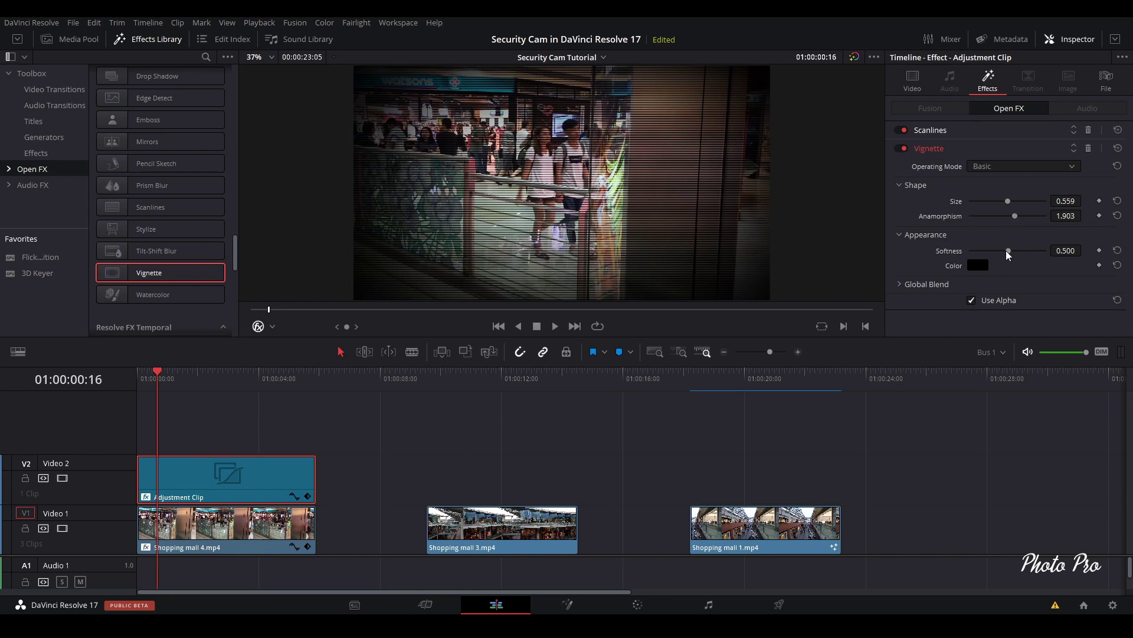
left_click_drag(1006, 250, 1019, 251)
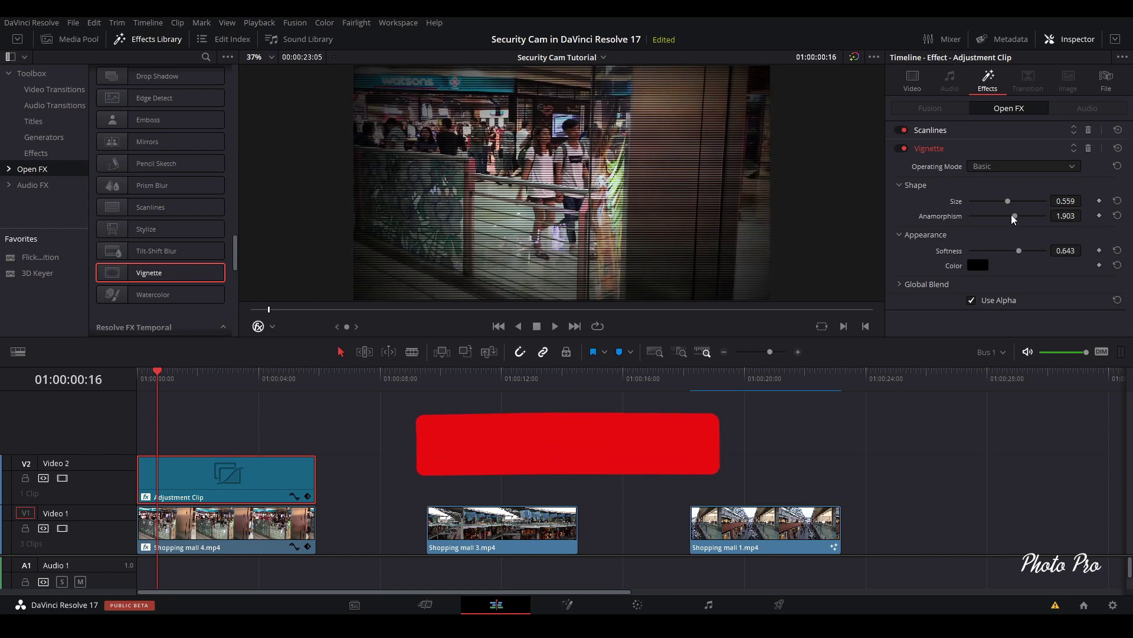
left_click_drag(1007, 201, 1005, 201)
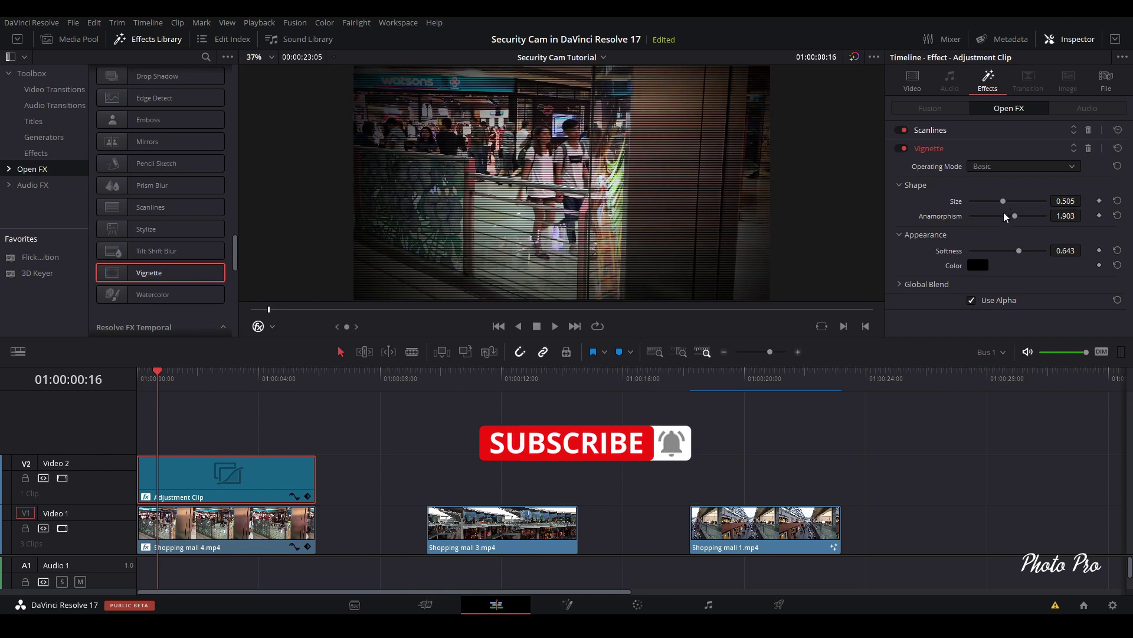
left_click_drag(1021, 251, 1024, 250)
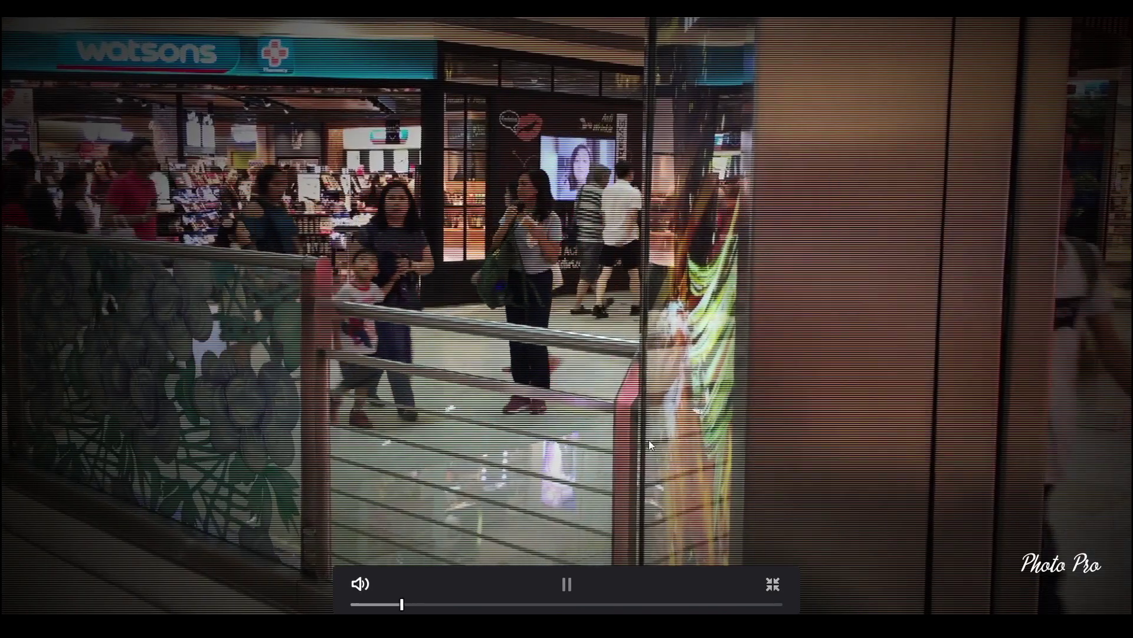
- Exit full-screen, review the scanline-and-vignette playback, and park the playhead at 01:00:00:23
key("space")
left_click(772, 584)
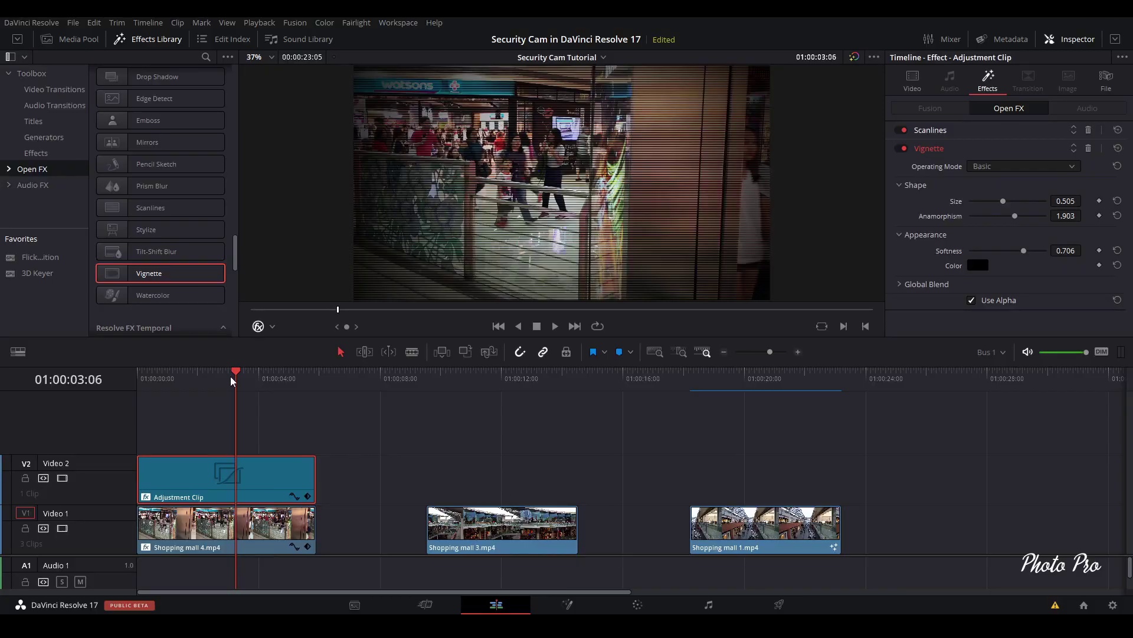
left_click_drag(235, 374, 143, 423)
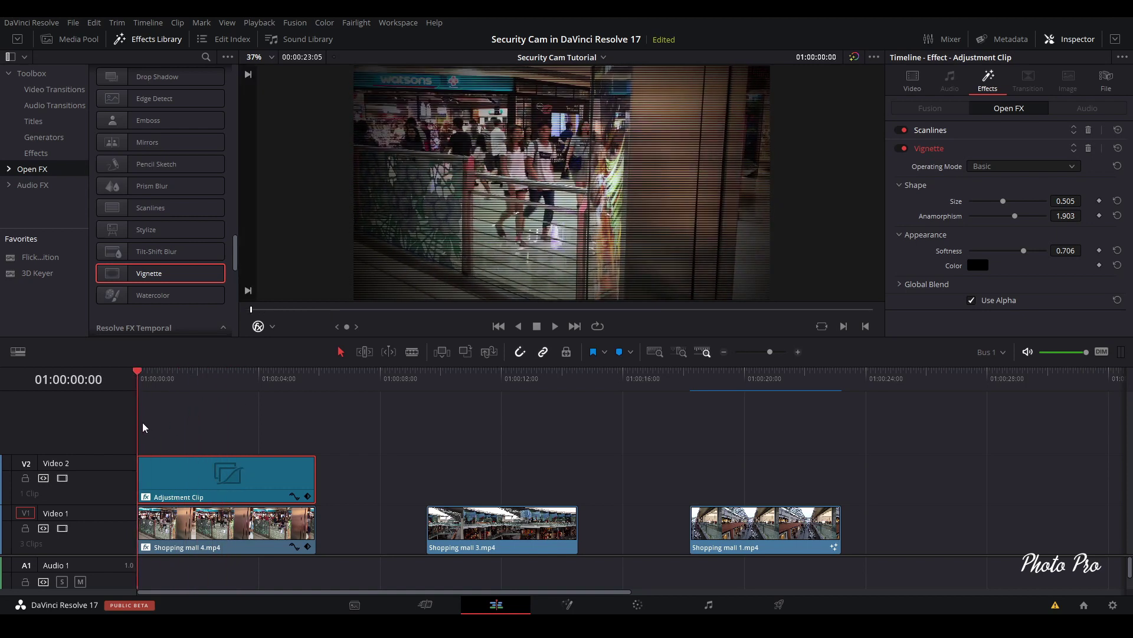
key("space")
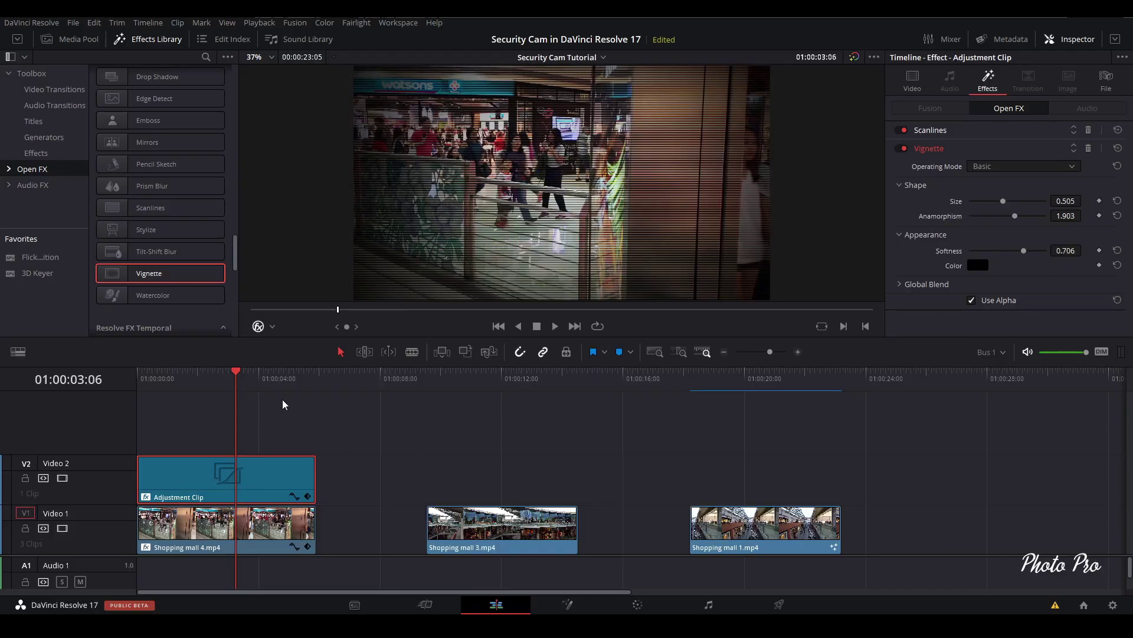
left_click_drag(241, 371, 116, 357)
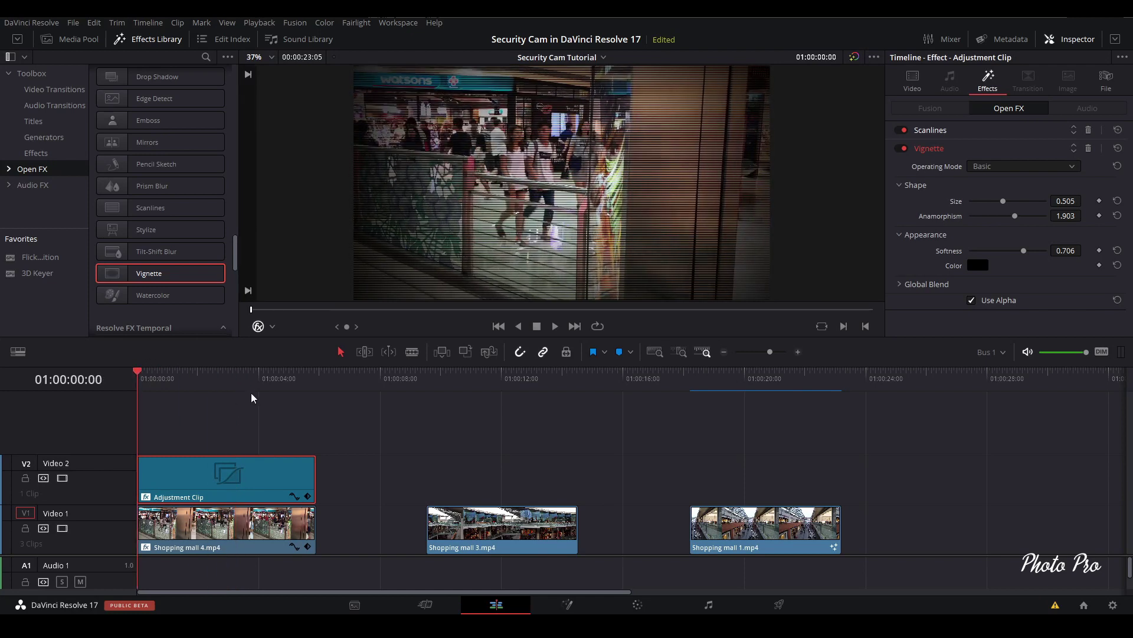
left_click(167, 376)
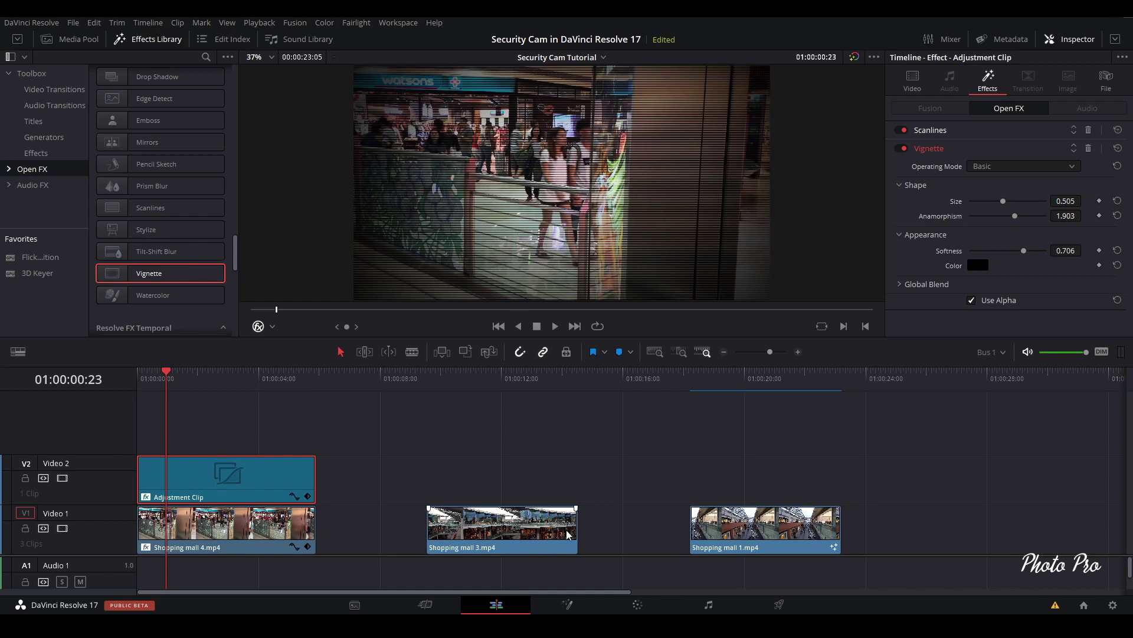
- On the Color page, set Primaries saturation to 0 to make the clip greyscale
left_click(638, 606)
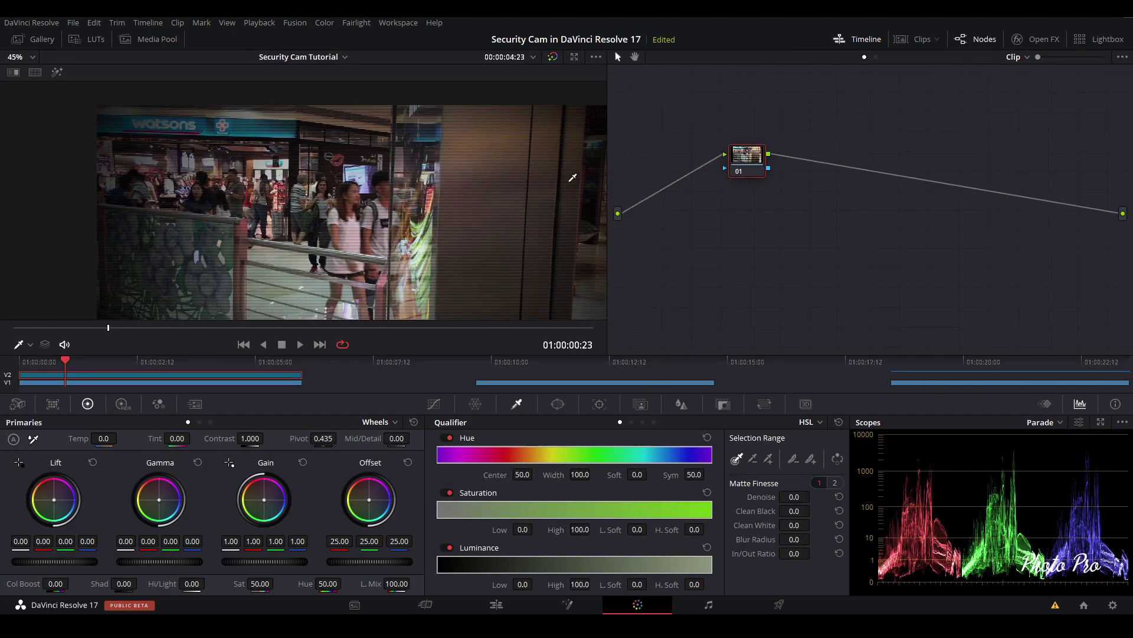
left_click_drag(738, 170, 651, 171)
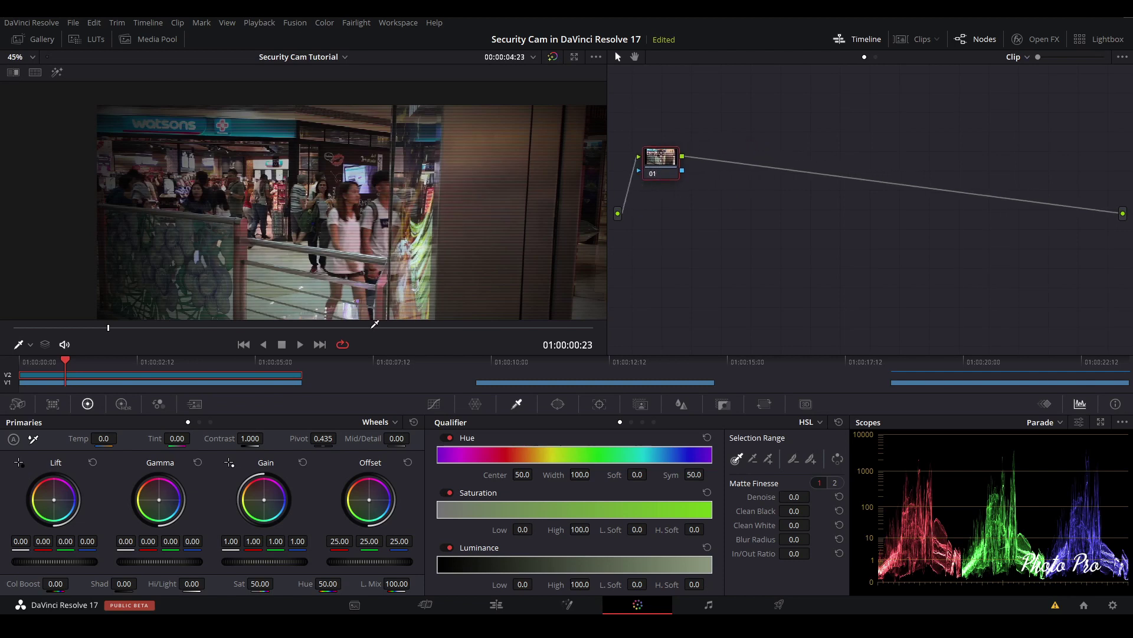
left_click(260, 583)
type("0")
key("Return")
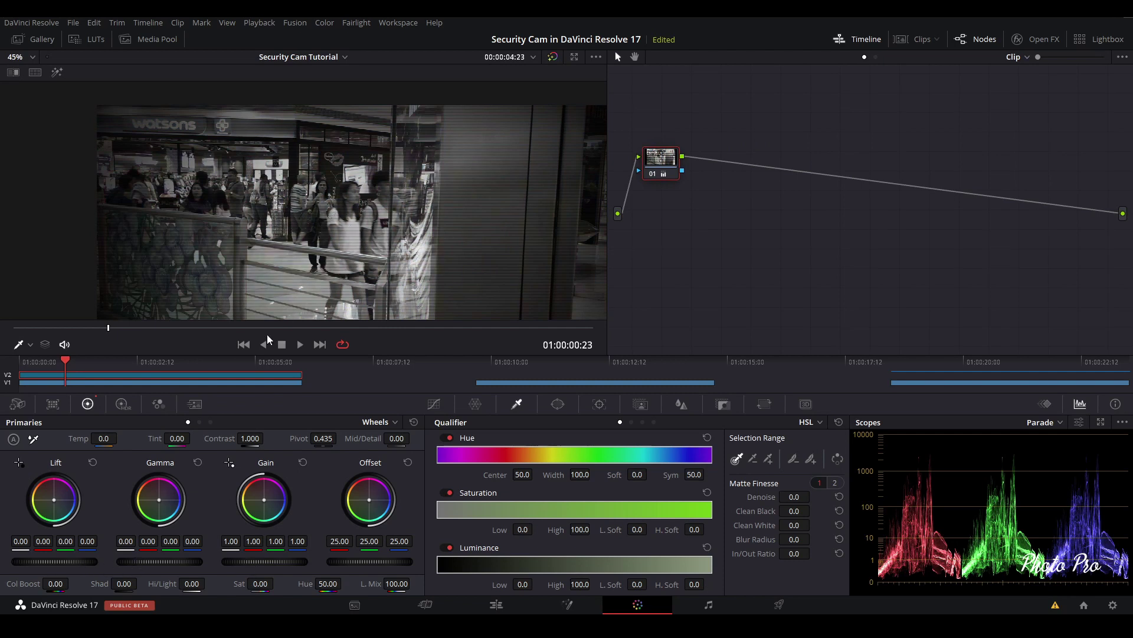
- Nudge Lift to -0.01, Gamma to 0.01 and Gain to 0.97
scroll(422, 202, "up", 5)
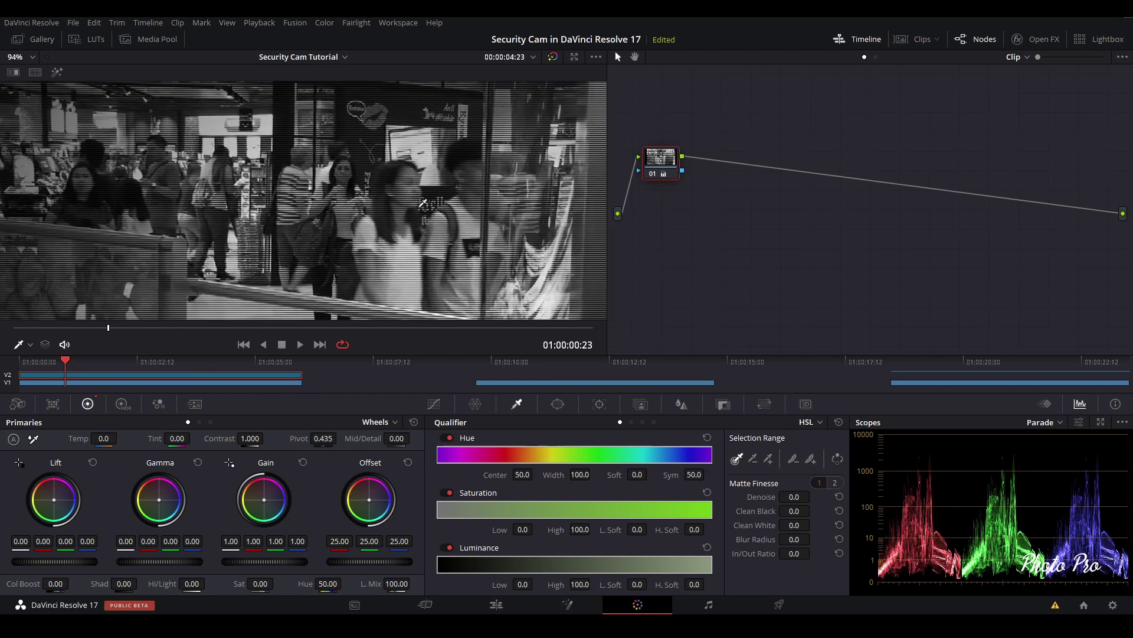
scroll(423, 203, "up", 1)
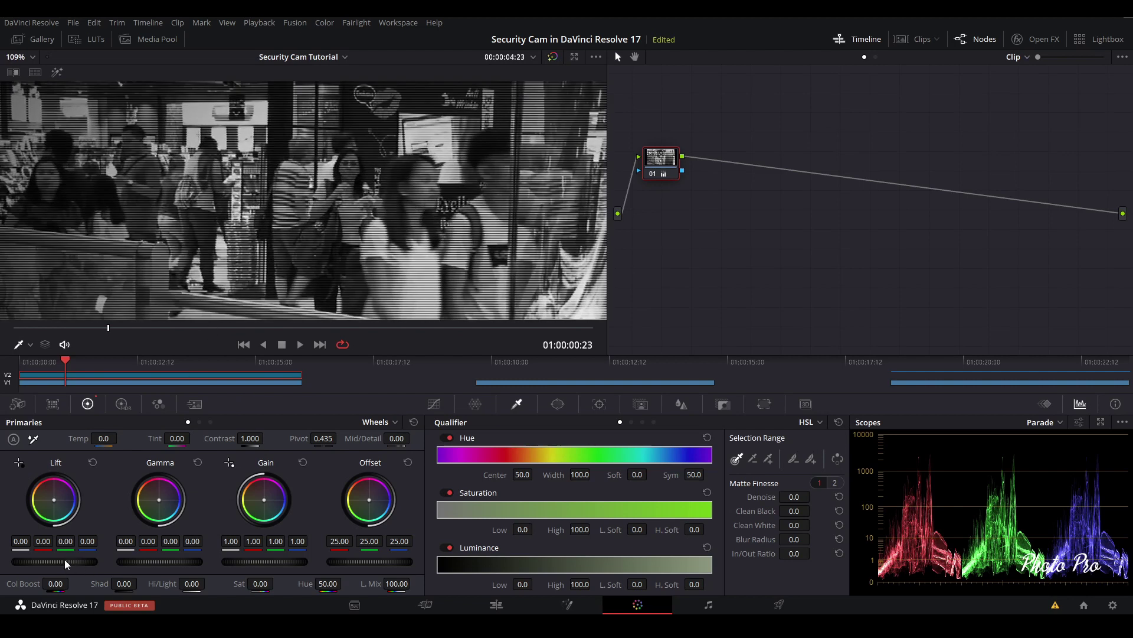
left_click_drag(66, 563, 62, 564)
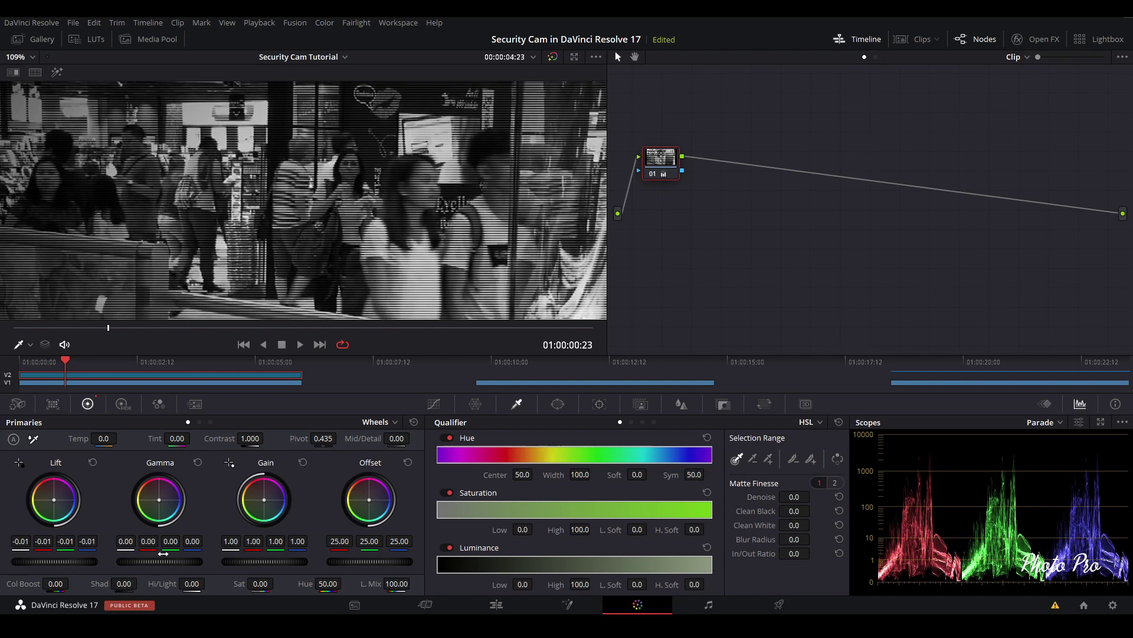
left_click_drag(157, 562, 168, 562)
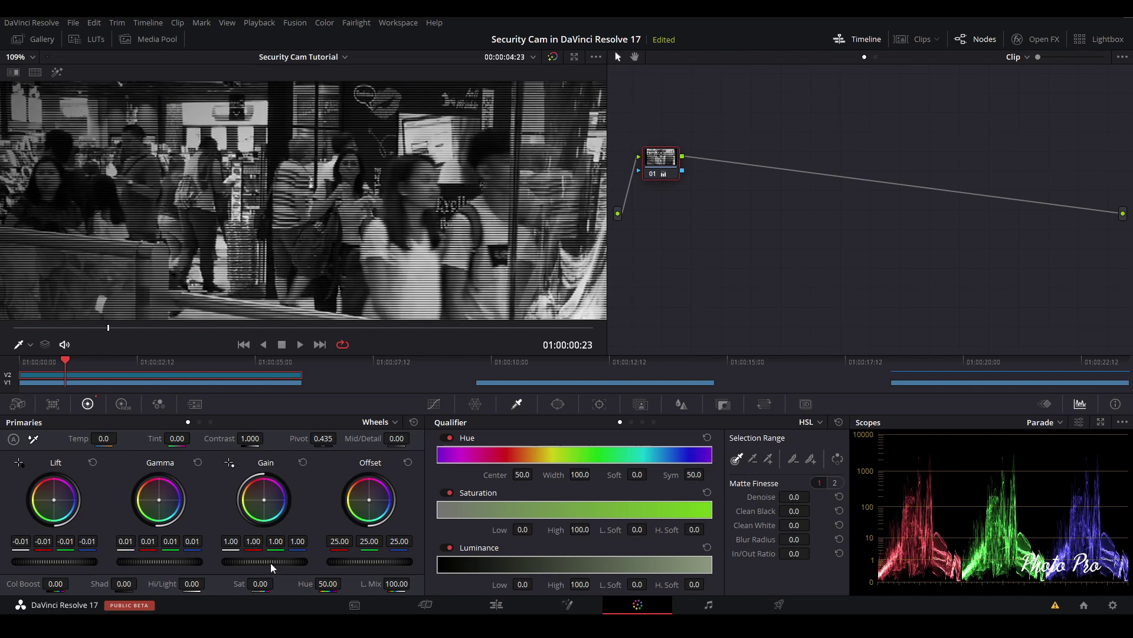
left_click_drag(272, 562, 260, 562)
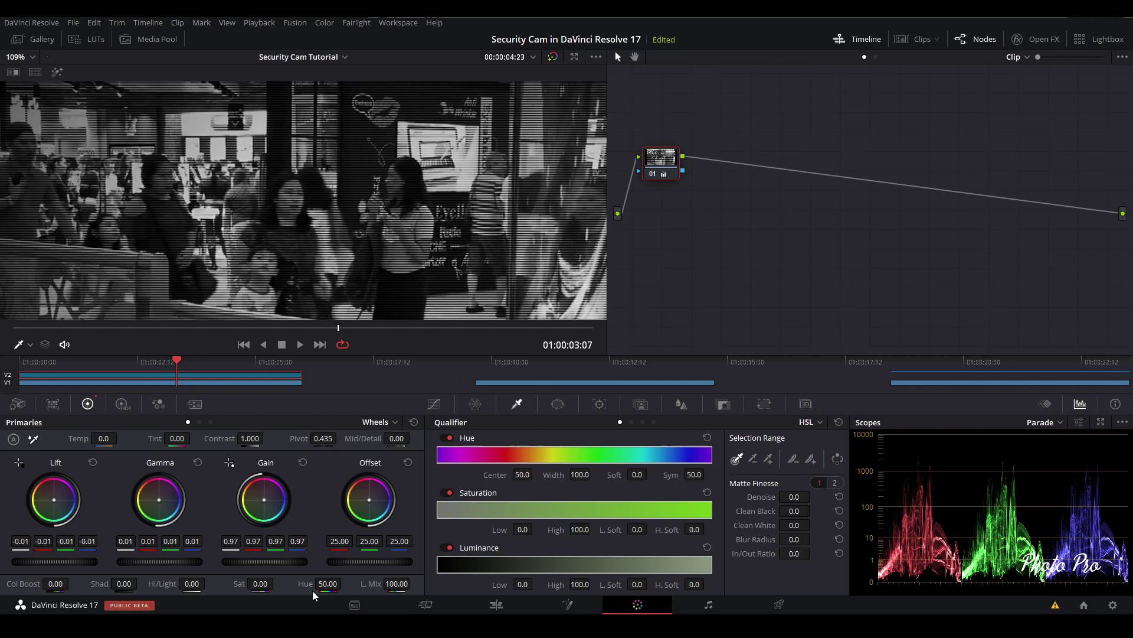
- Return to the Edit page with the Effects Library and Inspector hidden
left_click(497, 604)
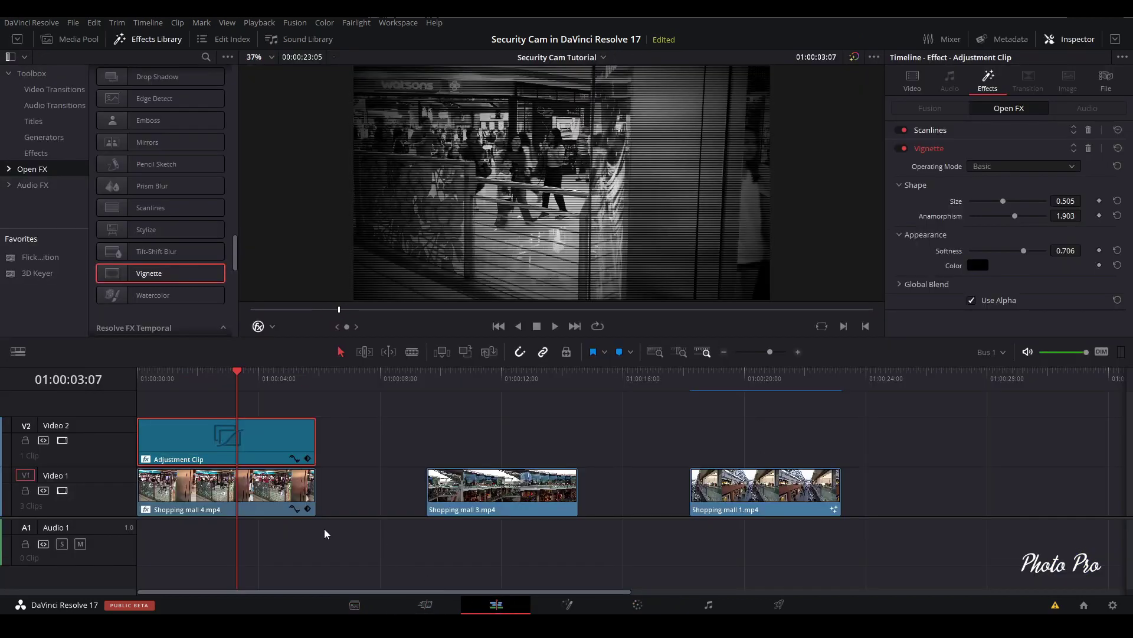
left_click(148, 41)
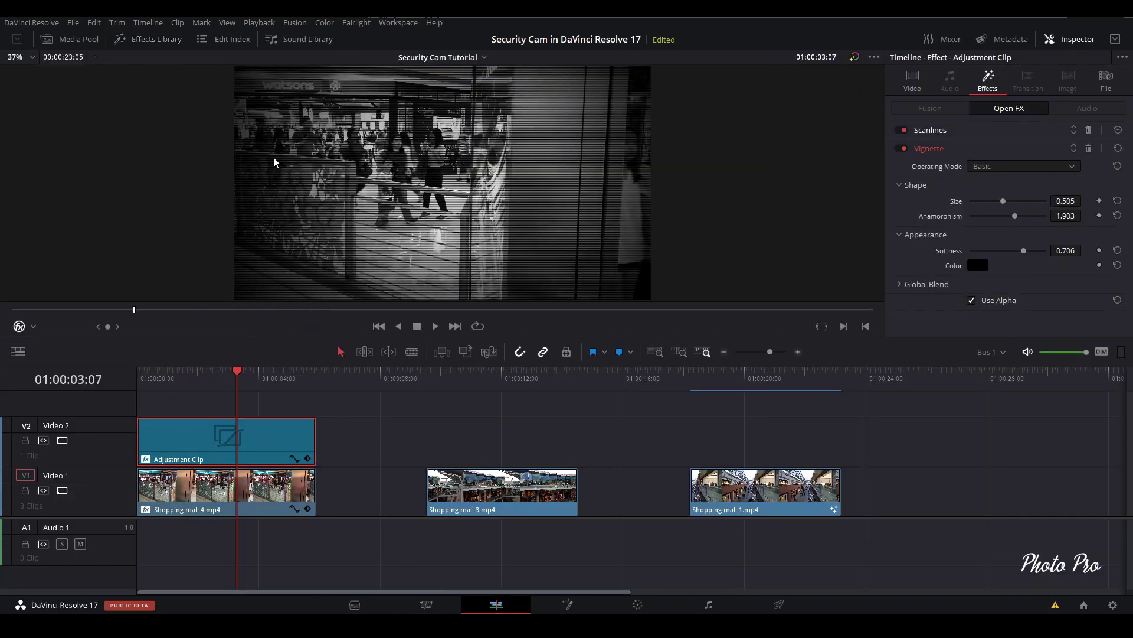
left_click(1069, 40)
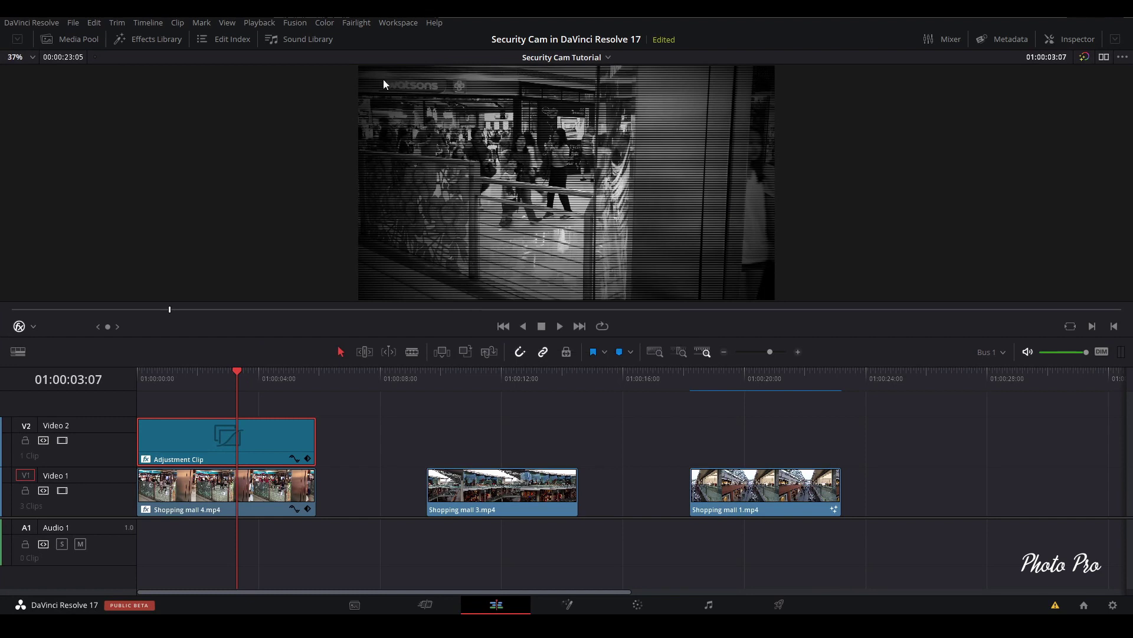
left_click(394, 24)
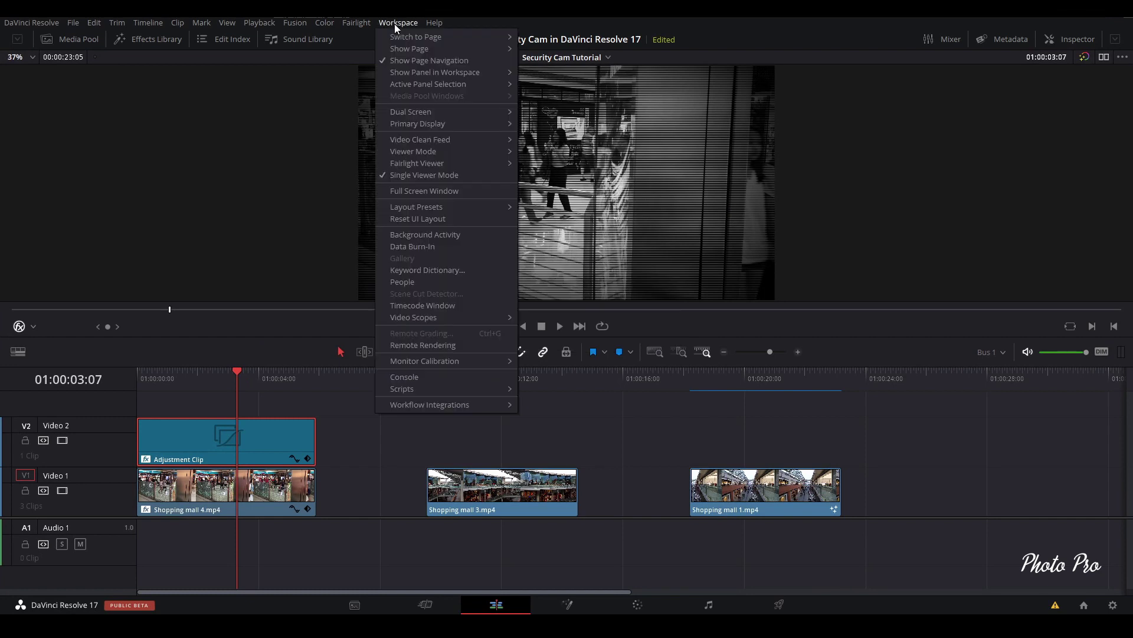
- Open Data Burn-In and enable the Record Timecode overlay
left_click(421, 248)
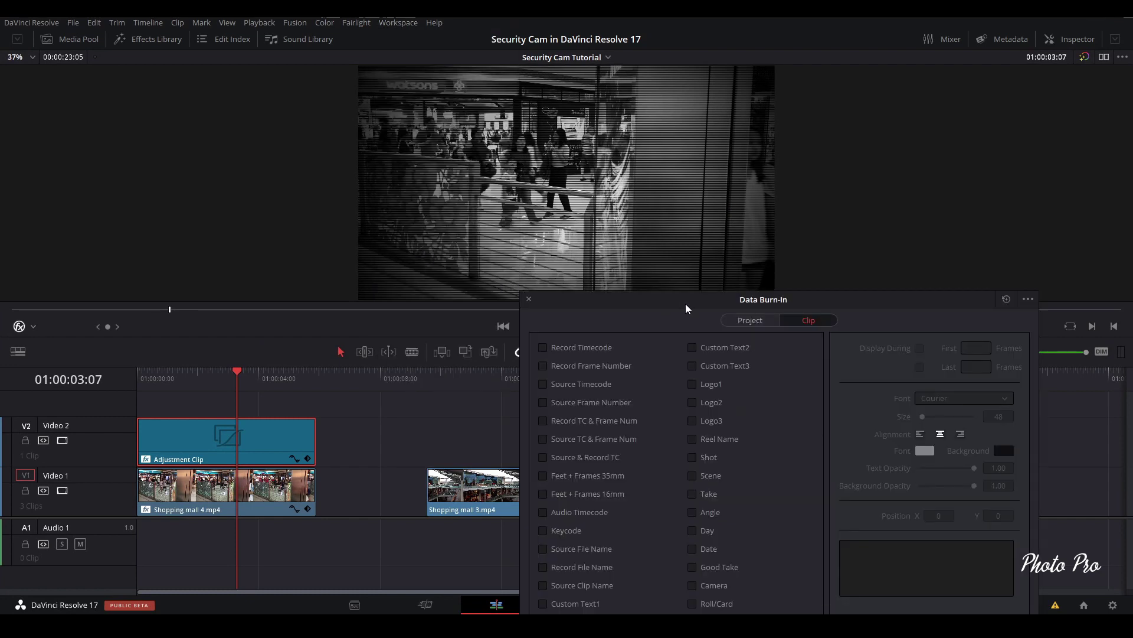
left_click_drag(685, 304, 711, 247)
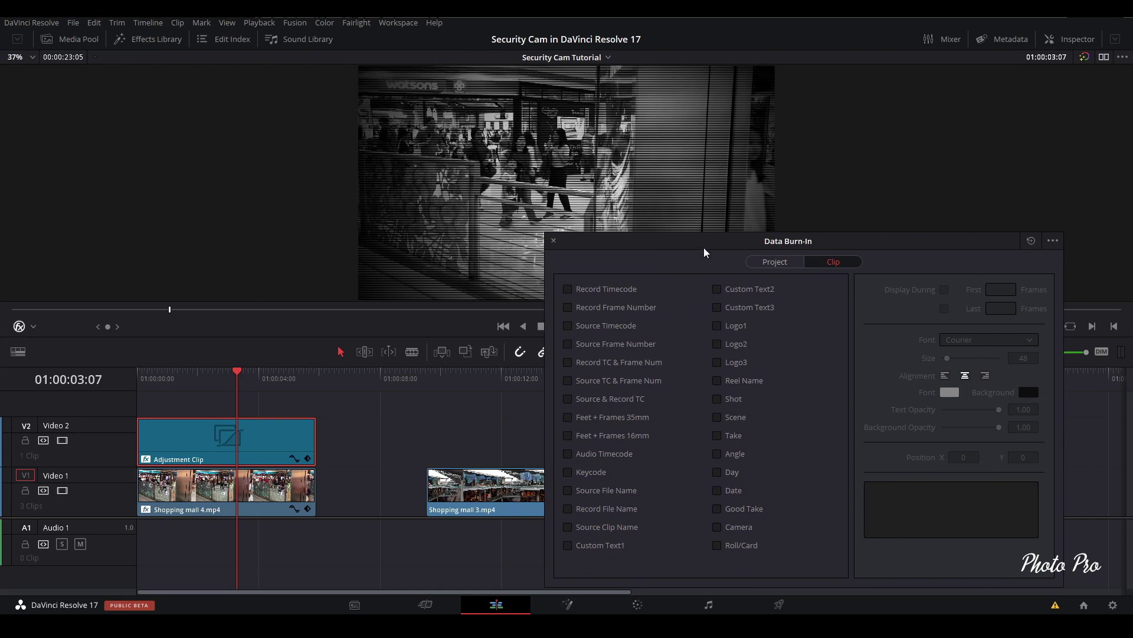
mouse_move(704, 253)
left_mouse_down()
mouse_move(924, 224)
mouse_move(662, 250)
mouse_move(639, 274)
mouse_move(667, 260)
left_mouse_up()
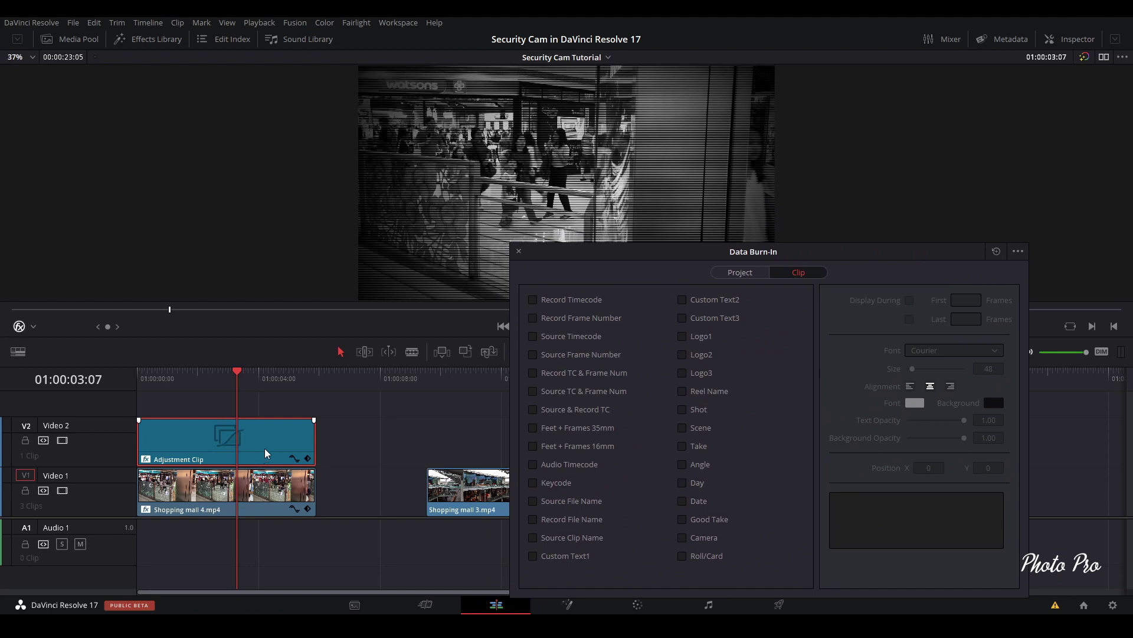
left_click(535, 299)
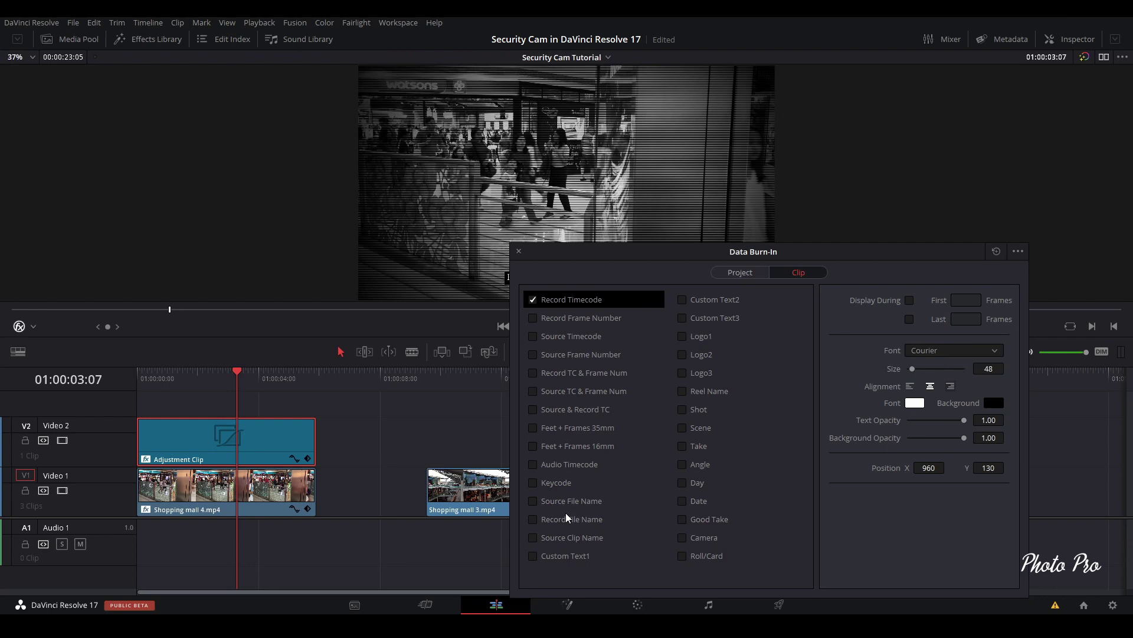
- Burn in custom texts REC., 001, 14/02/2021 plus the Date and Camera labels
left_click(533, 556)
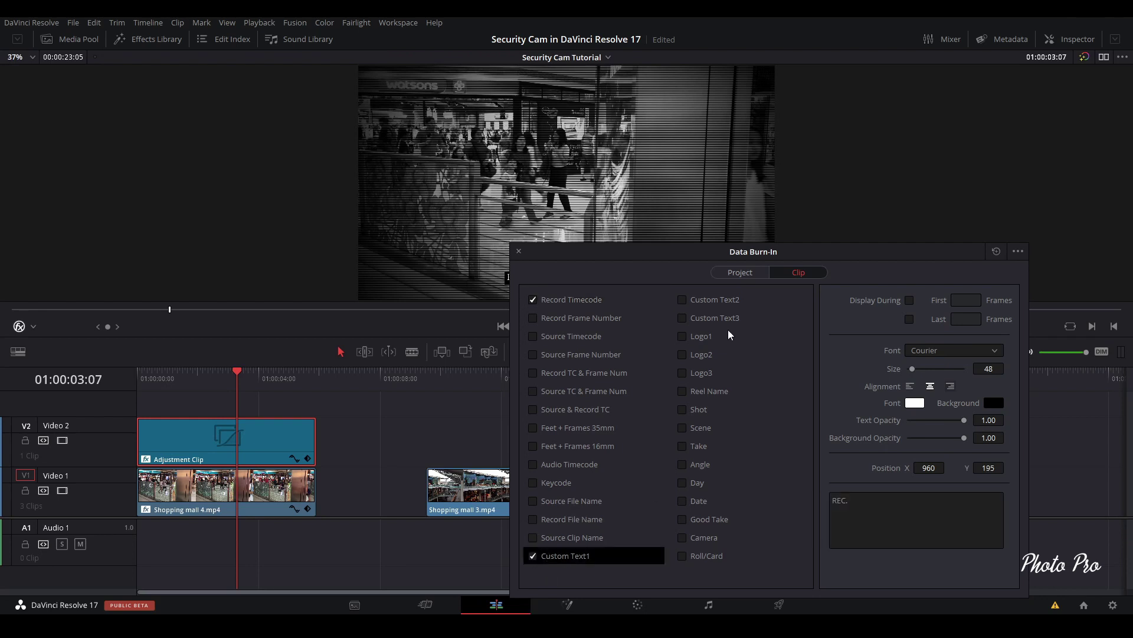
left_click(683, 300)
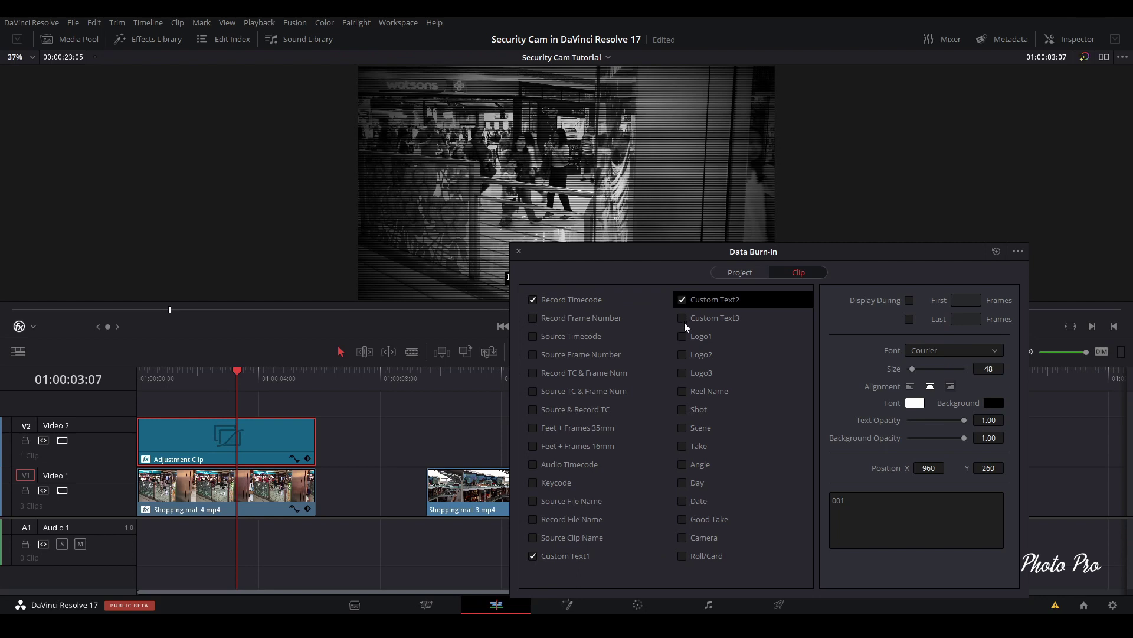
left_click(683, 319)
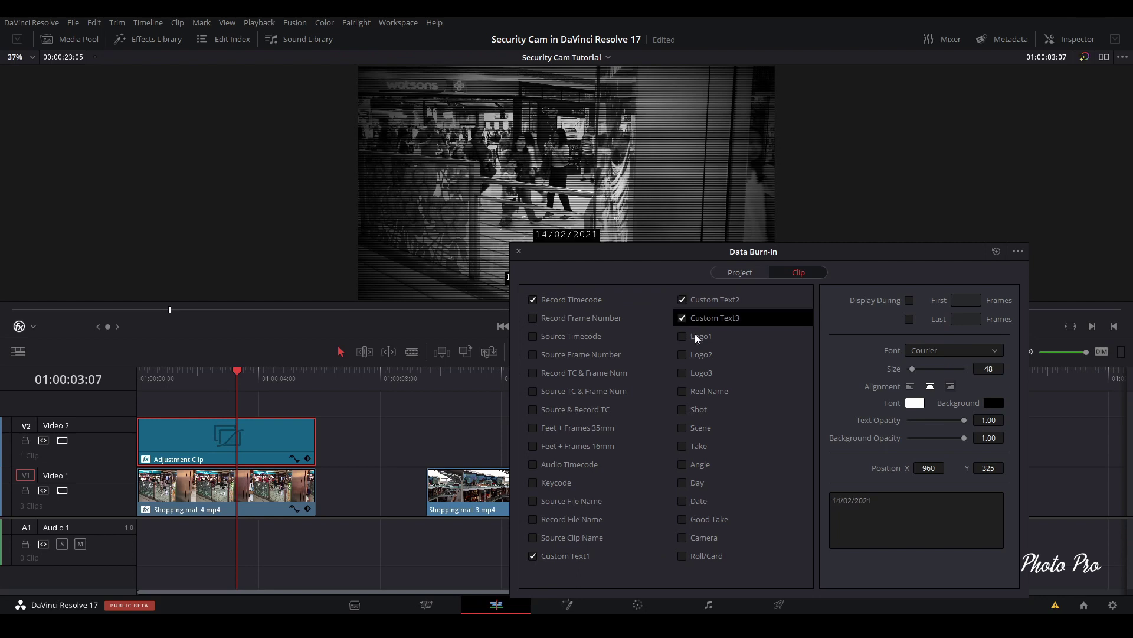
left_click(683, 501)
left_click(682, 537)
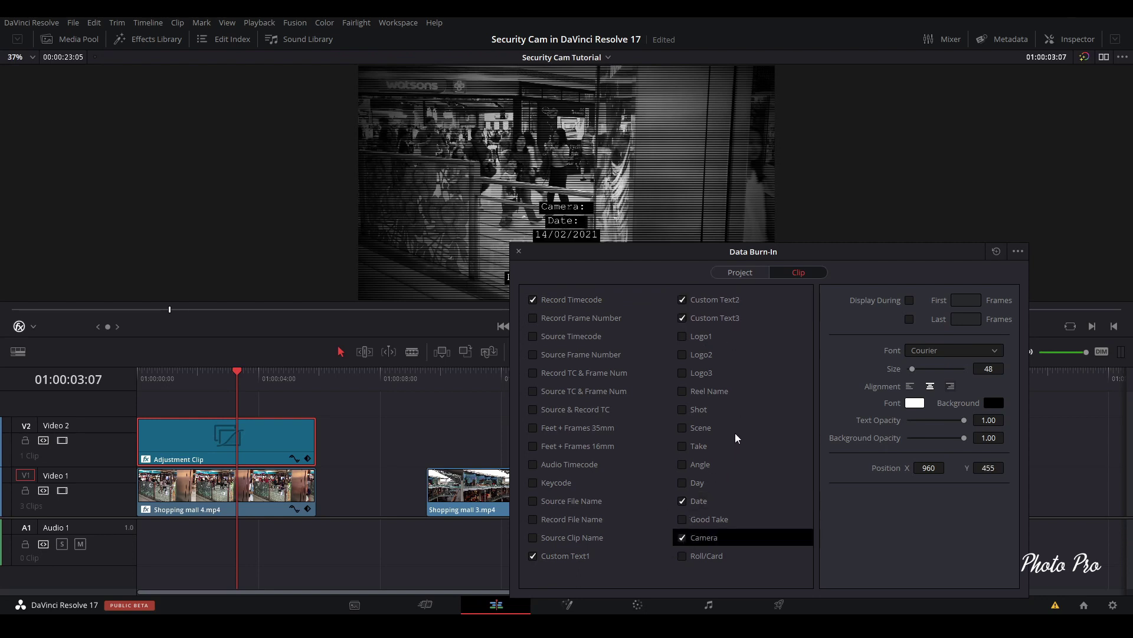
mouse_move(708, 259)
left_mouse_down()
mouse_move(784, 298)
mouse_move(791, 313)
mouse_move(781, 314)
left_mouse_up()
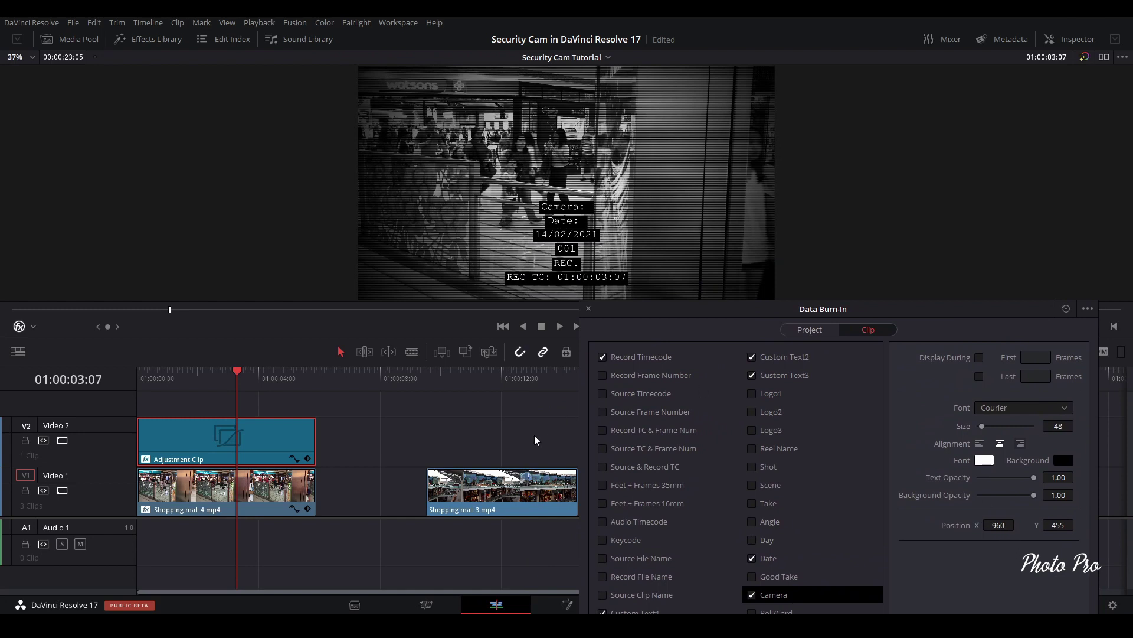
- Slide the REC TC line left and move the REC. text to the top-left corner
left_click(655, 358)
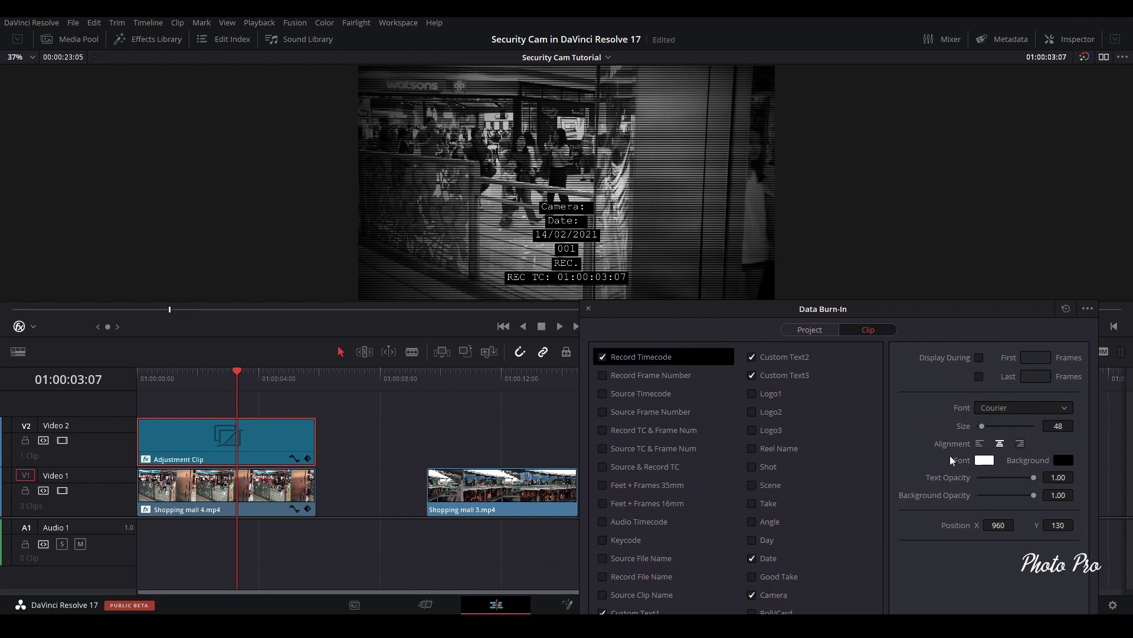
mouse_move(999, 525)
left_mouse_down()
mouse_move(1016, 525)
mouse_move(1000, 524)
left_mouse_up()
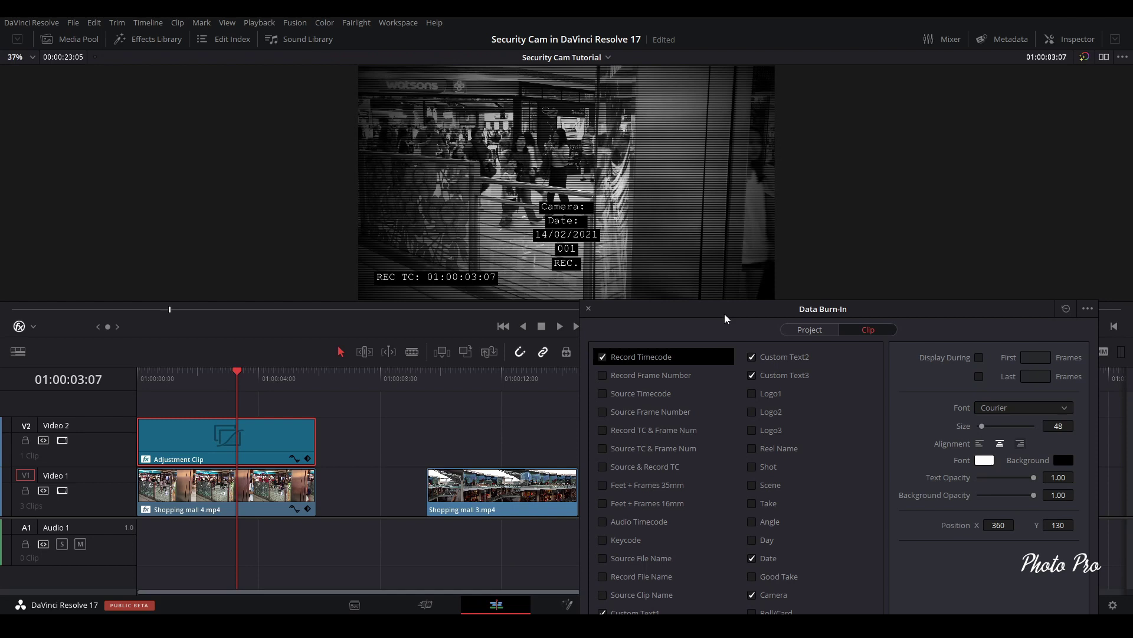
left_click(635, 612)
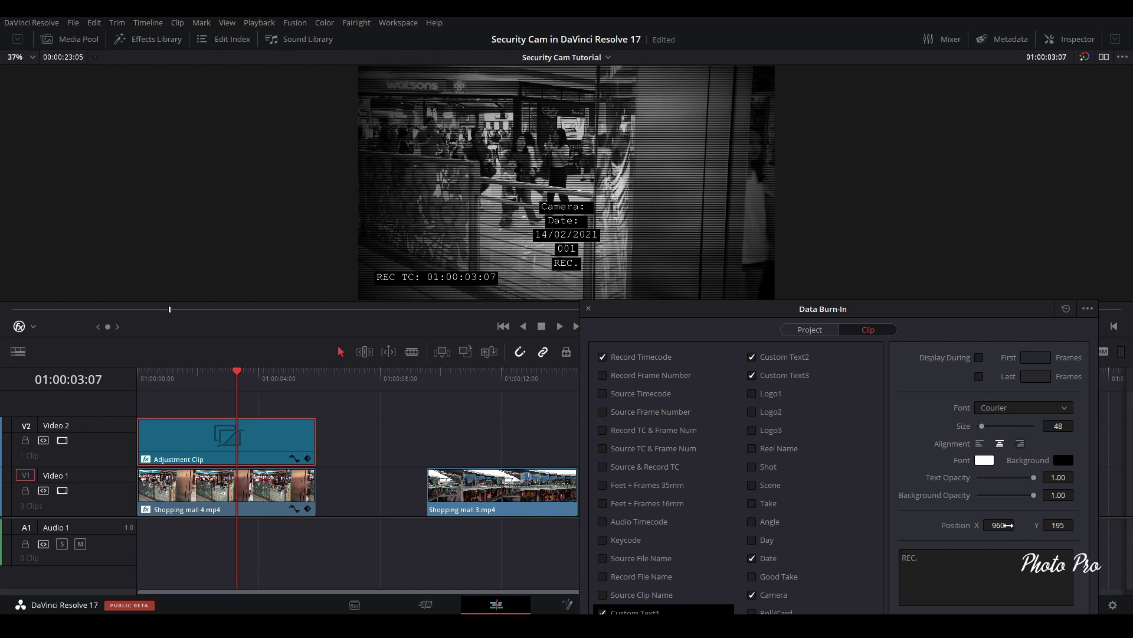
left_click_drag(1009, 525, 529, 525)
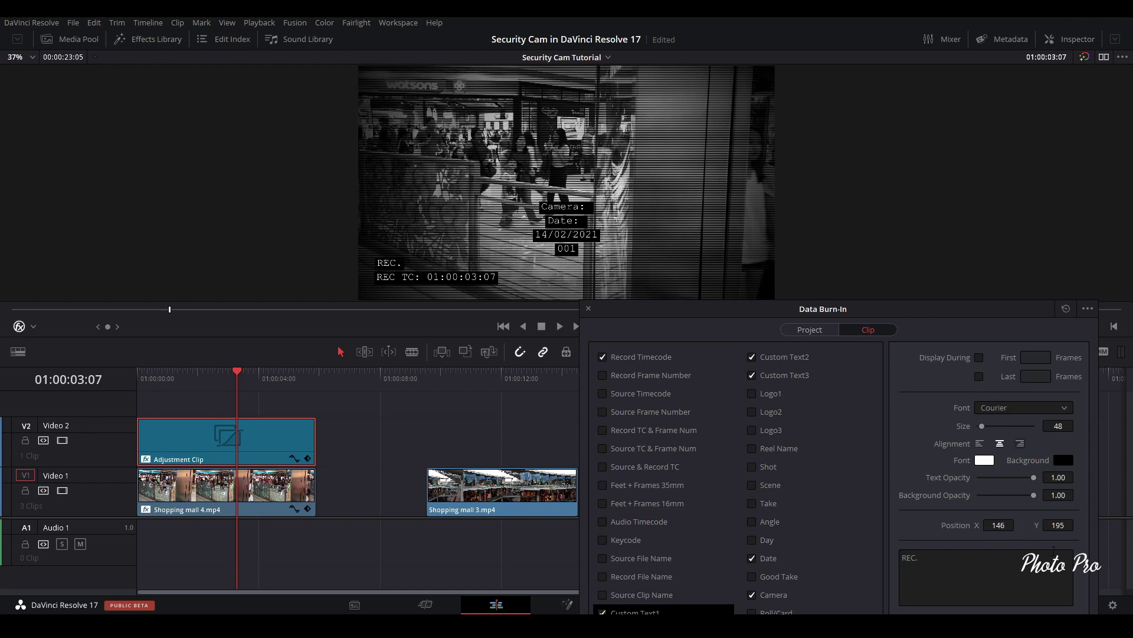
left_click_drag(1057, 525, 1077, 524)
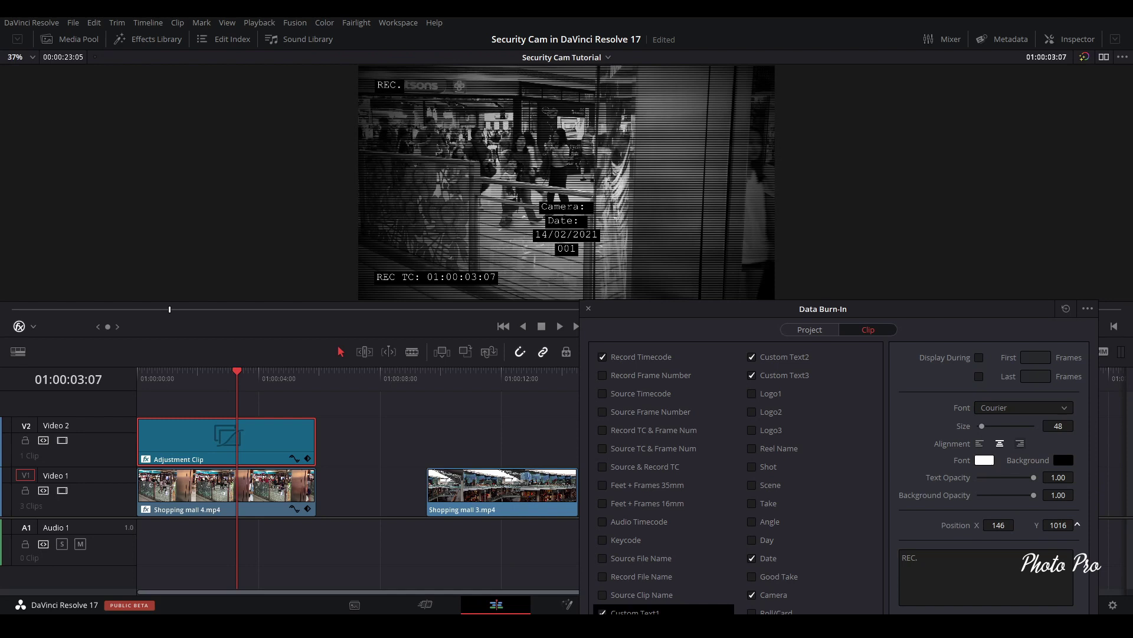
- Move 001 to the right, and the 14/02/2021 date and its Date: label to the bottom-right
left_click(795, 362)
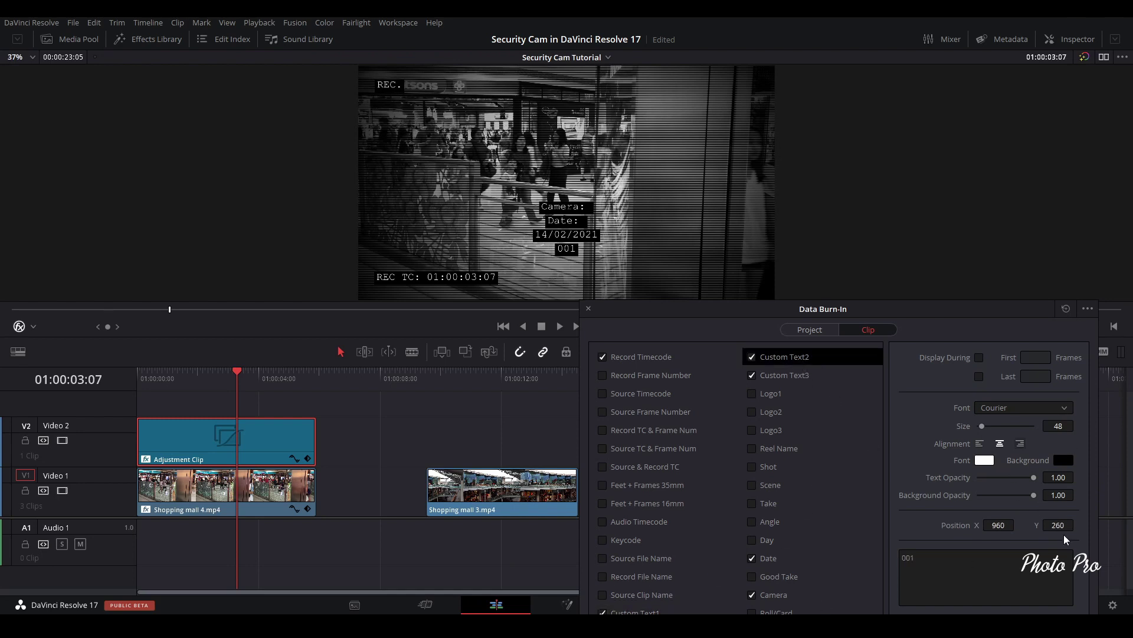
left_click_drag(1018, 524, 1058, 525)
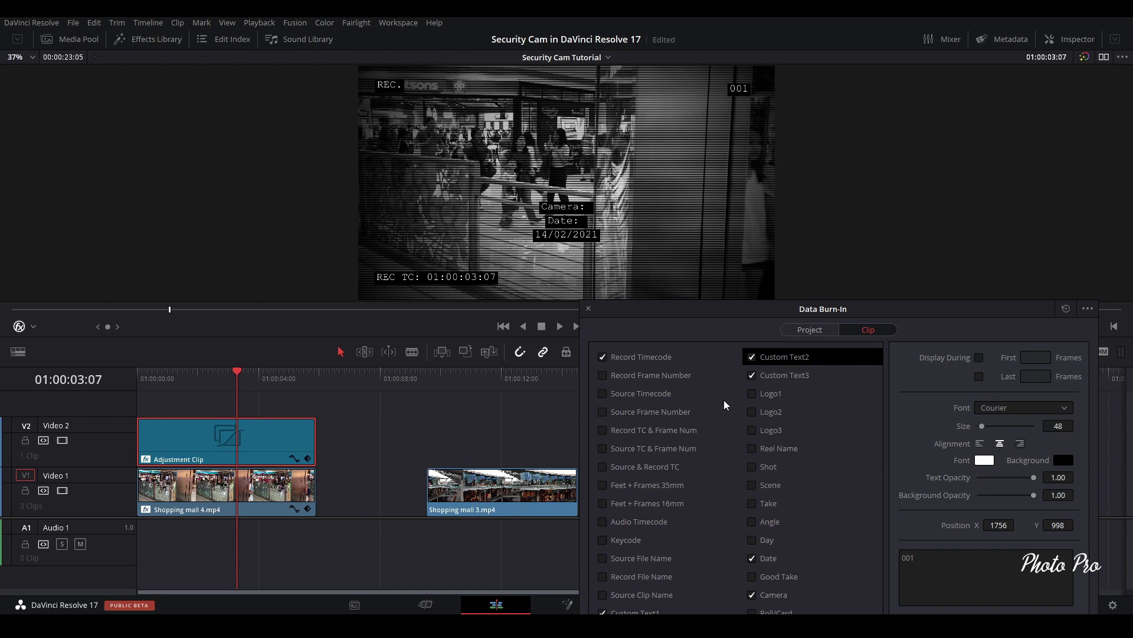
left_click(786, 375)
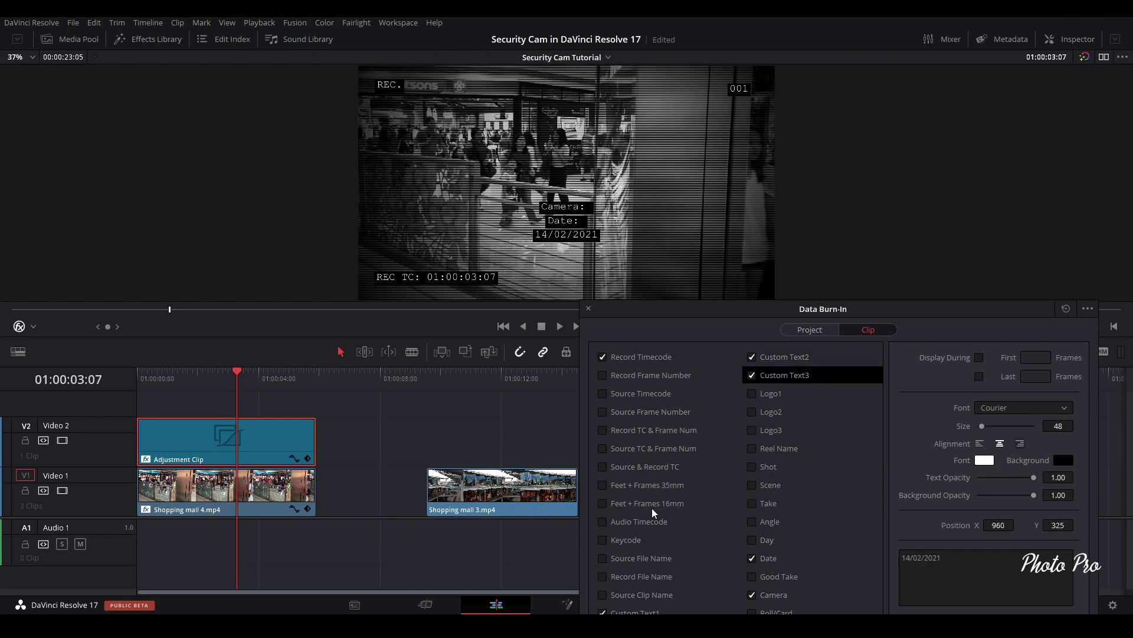
left_click_drag(998, 525, 1020, 524)
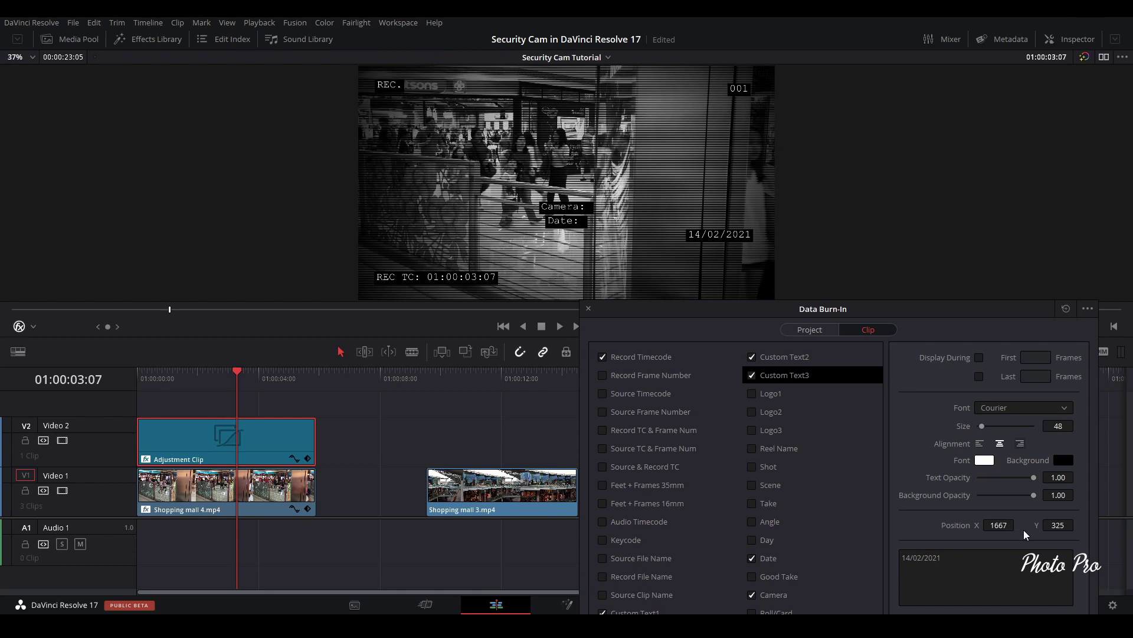
left_click_drag(1058, 524, 1077, 524)
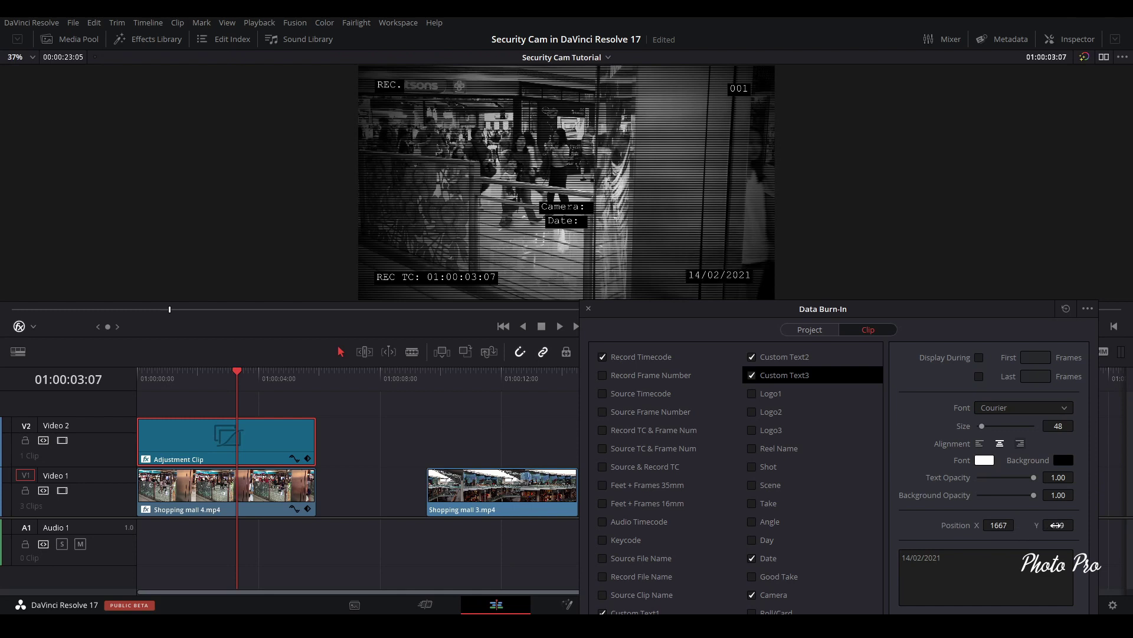
left_click(769, 563)
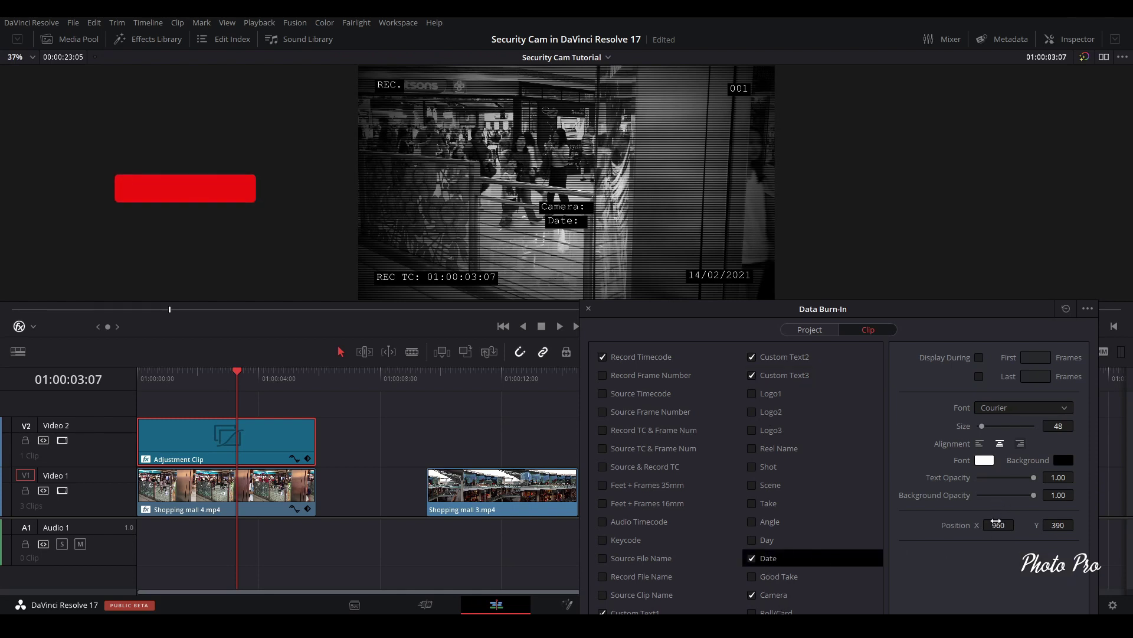
mouse_move(996, 523)
left_mouse_down()
mouse_move(1062, 523)
mouse_move(993, 525)
mouse_move(1045, 524)
mouse_move(1010, 525)
left_mouse_up()
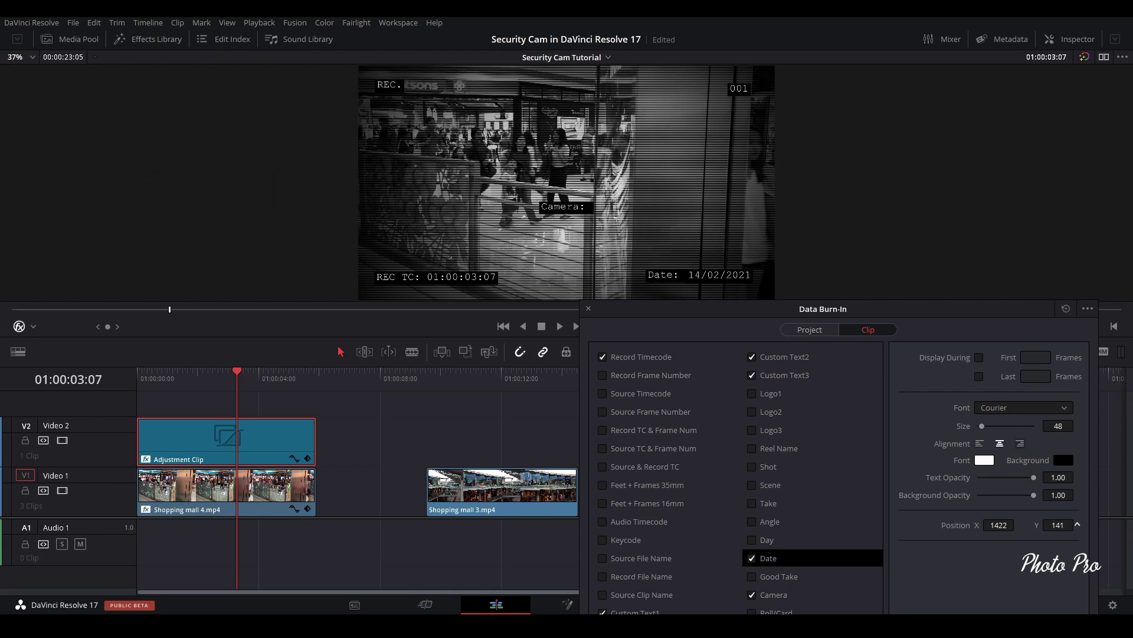
- Place the Camera: label beside 001 at X 1580, Y 1001, then move the burn-in window aside
left_click(774, 594)
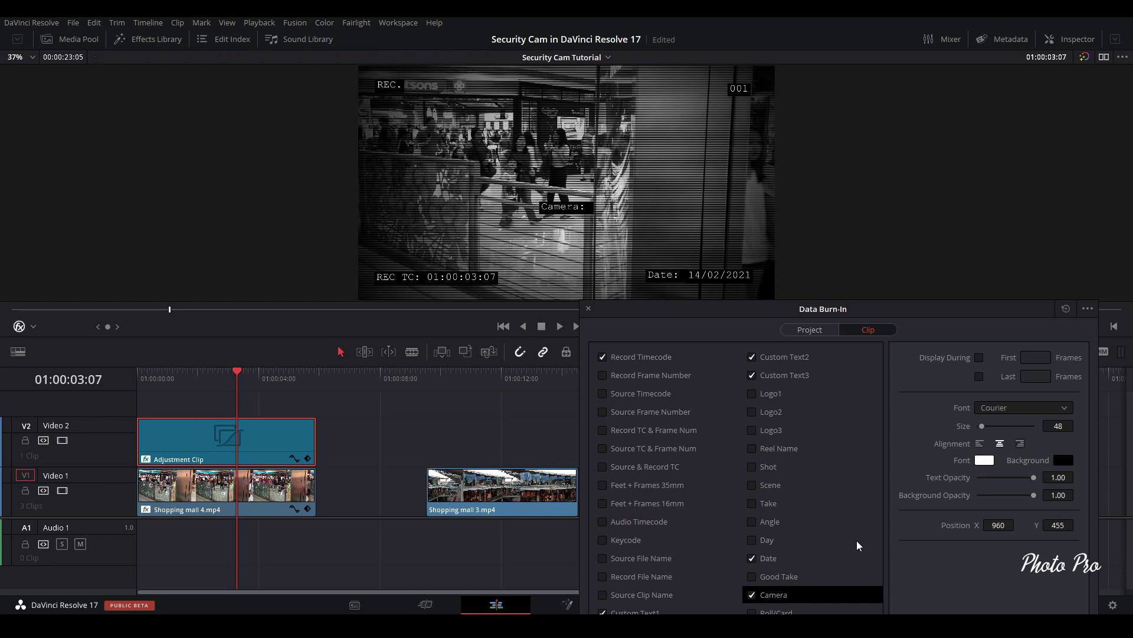
mouse_move(999, 525)
left_mouse_down()
mouse_move(1088, 525)
mouse_move(1020, 525)
left_mouse_up()
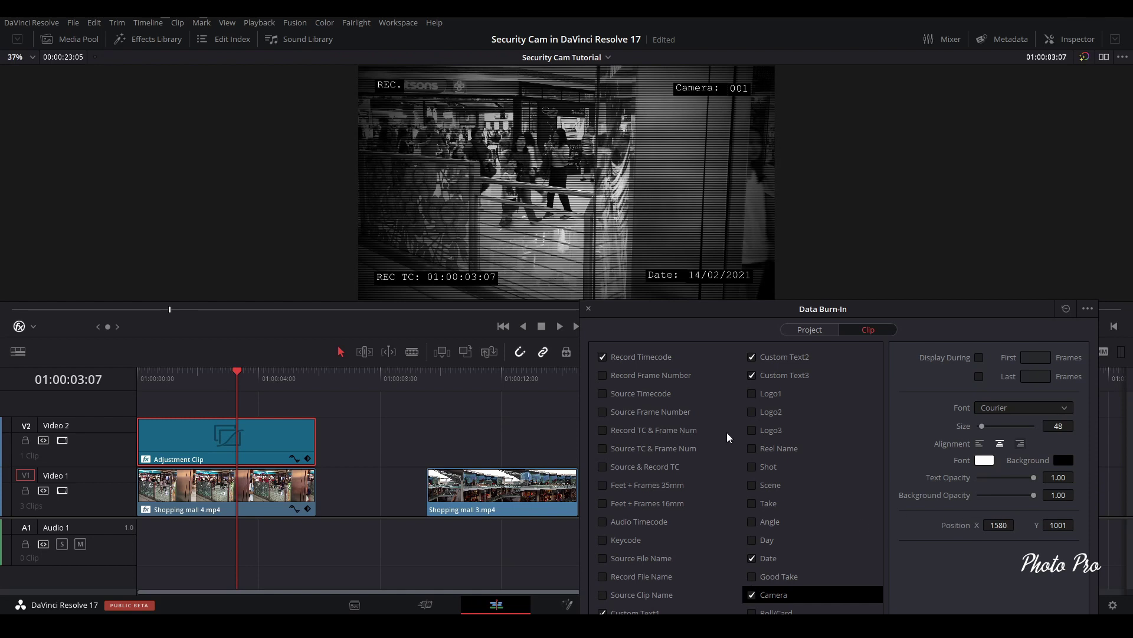
left_click_drag(641, 315, 654, 231)
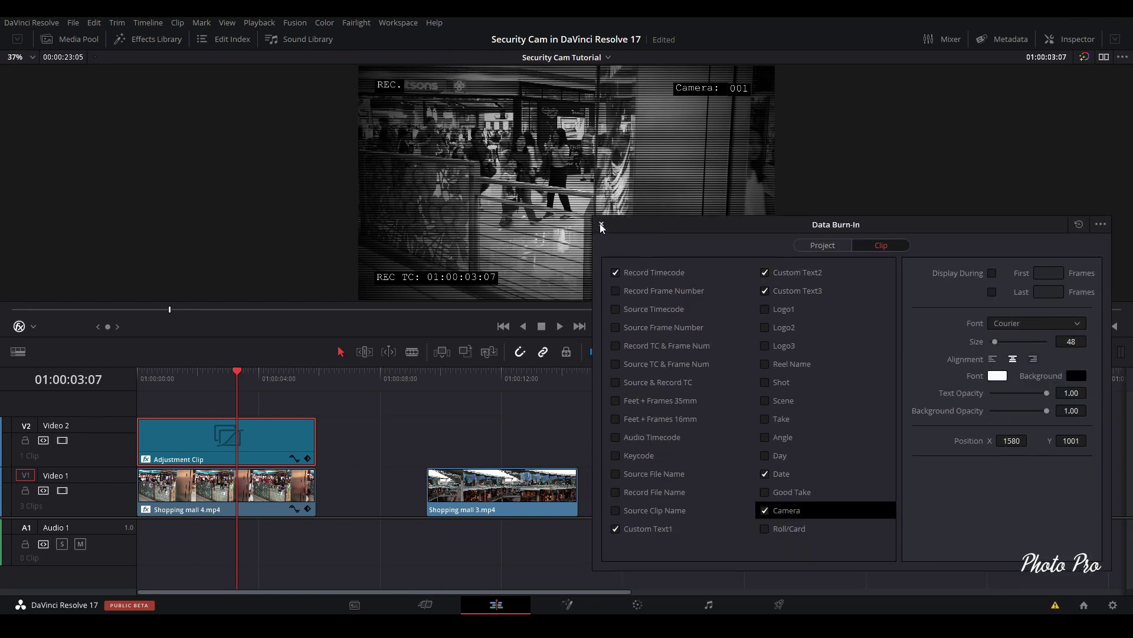
- Close the Data Burn-In window, check the first clip's 14/02/2021 date, then jump into Shopping mall 3
left_click(601, 225)
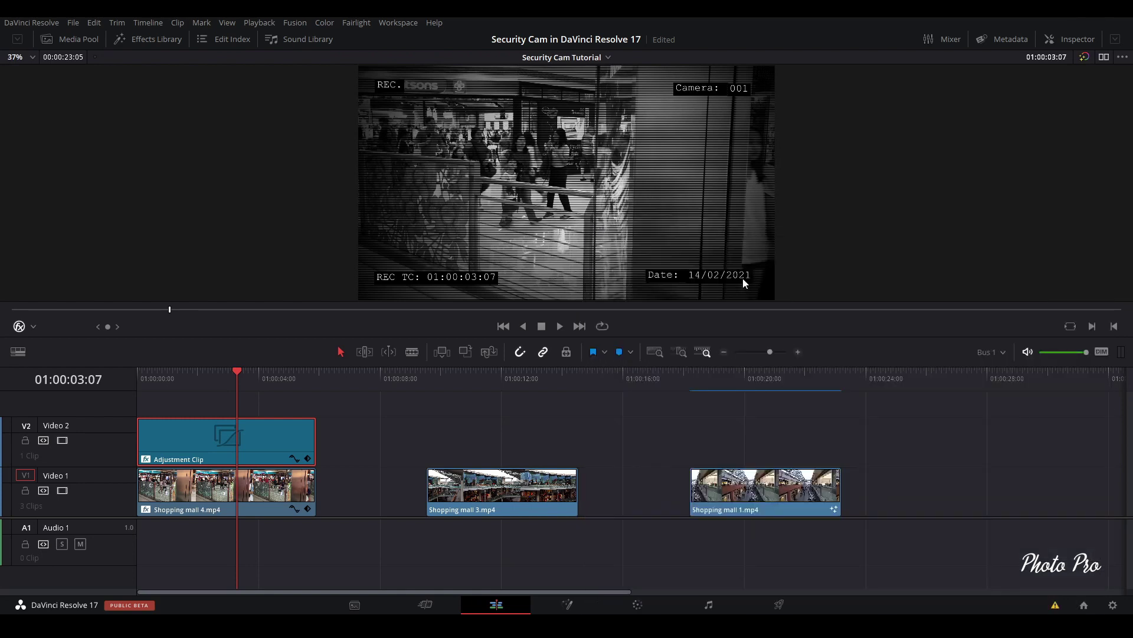
left_click(139, 372)
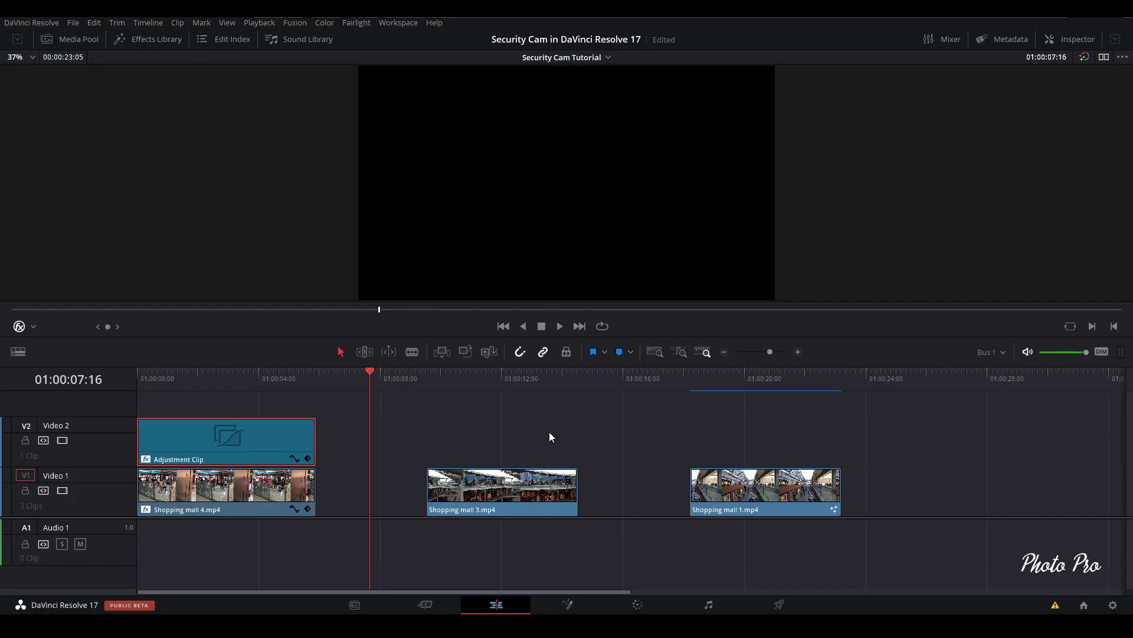
left_click(140, 373)
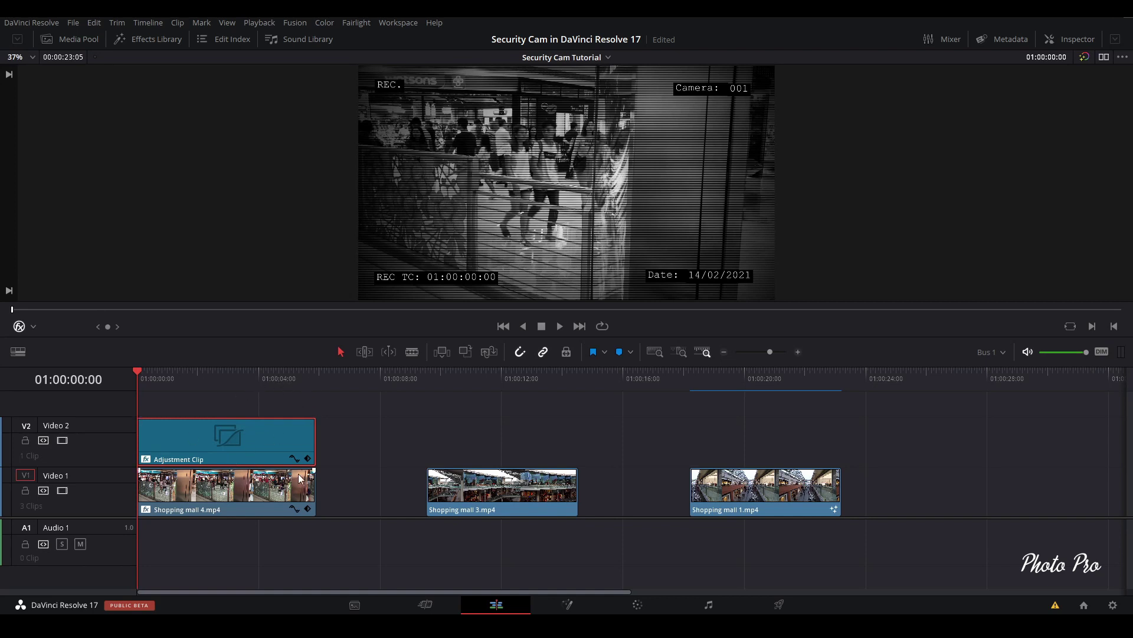
left_click(472, 377)
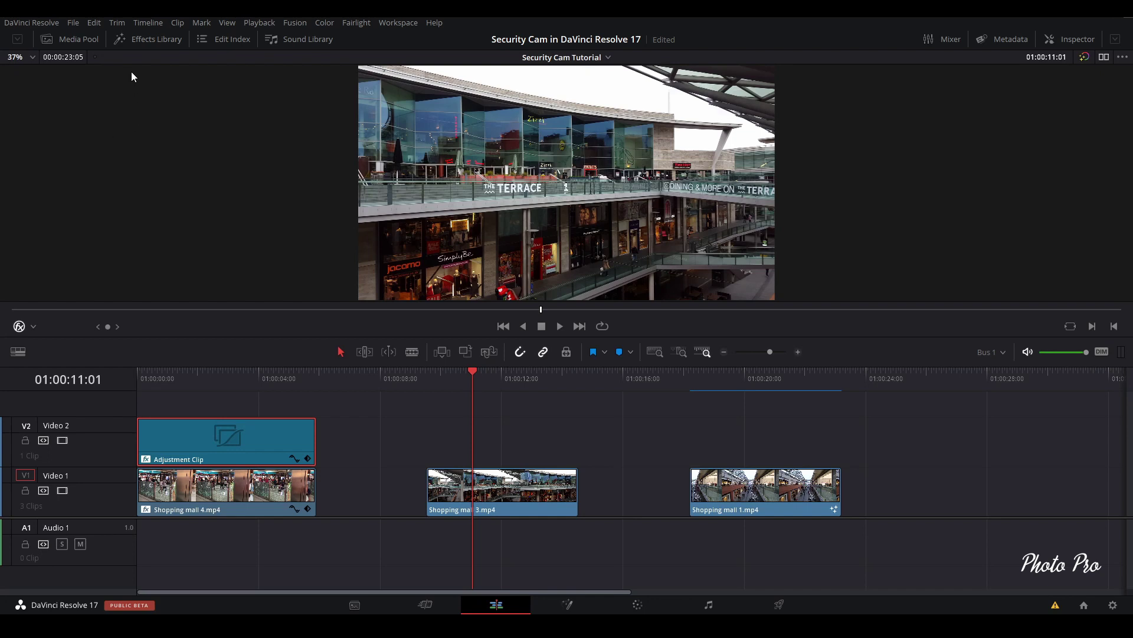
- Apply the Fusion Effects CCTV effect to the Shopping mall 3 clip
left_click(136, 39)
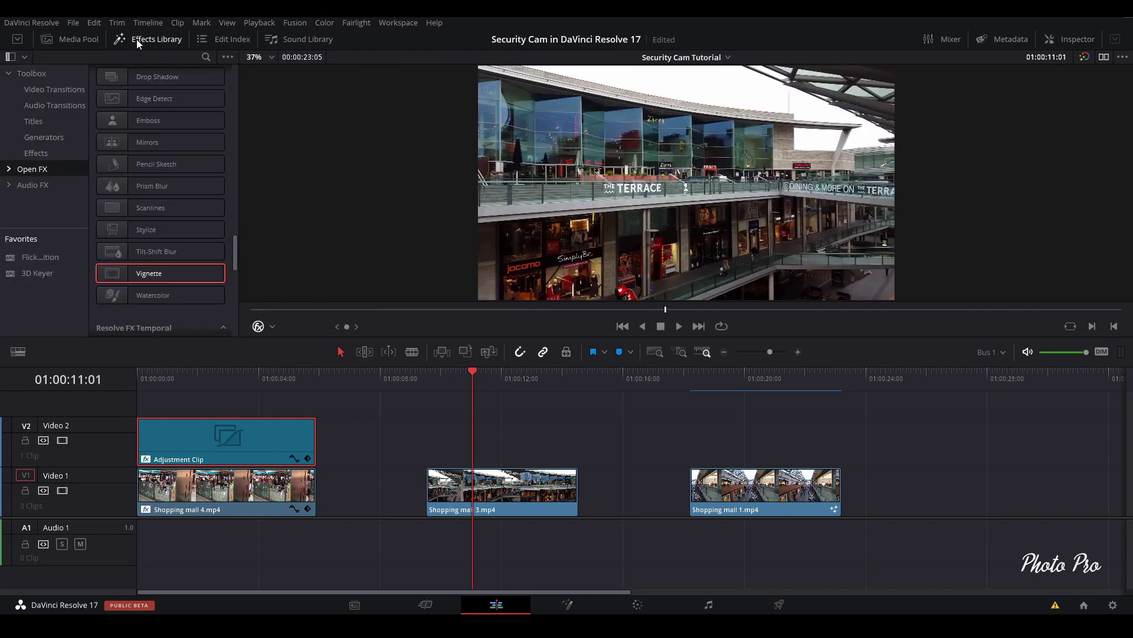
left_click(36, 154)
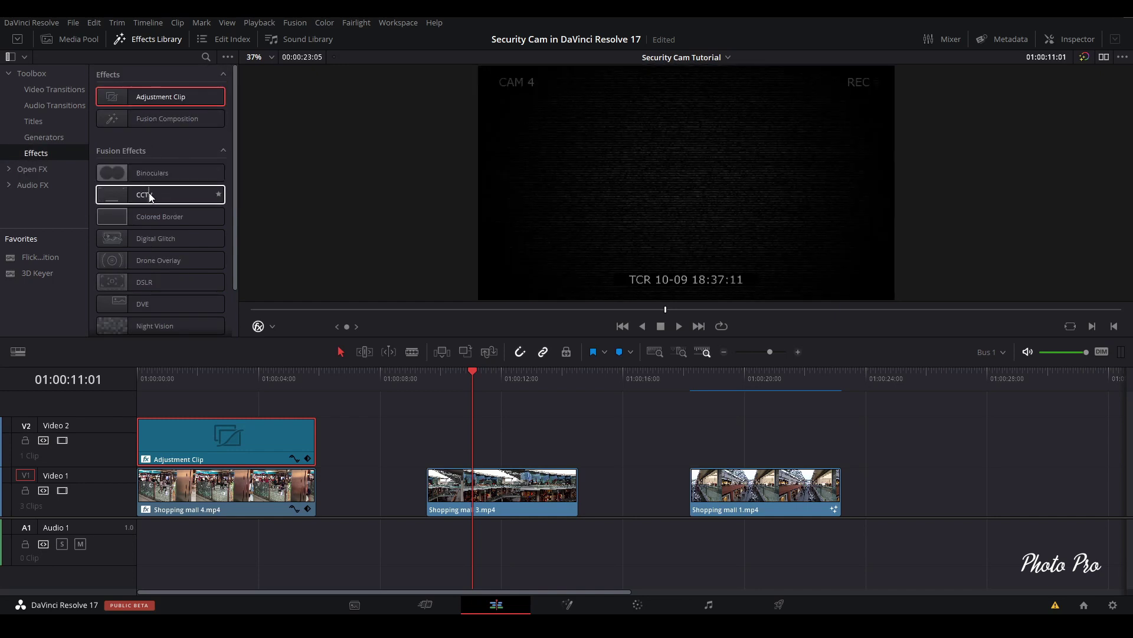
left_click(150, 196)
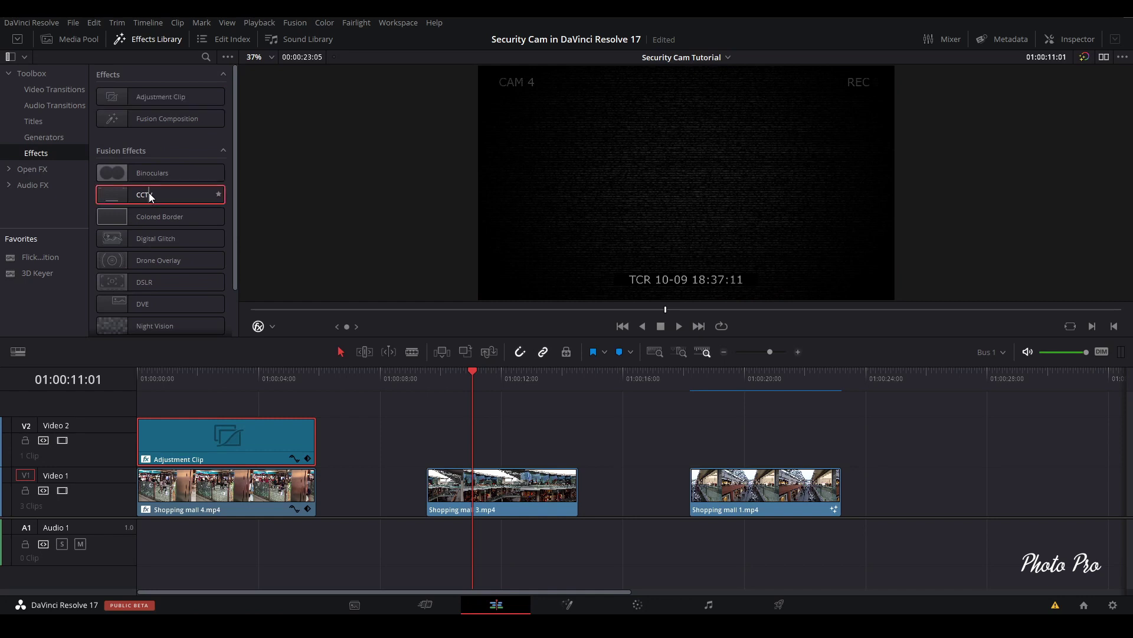
left_click_drag(149, 192, 497, 477)
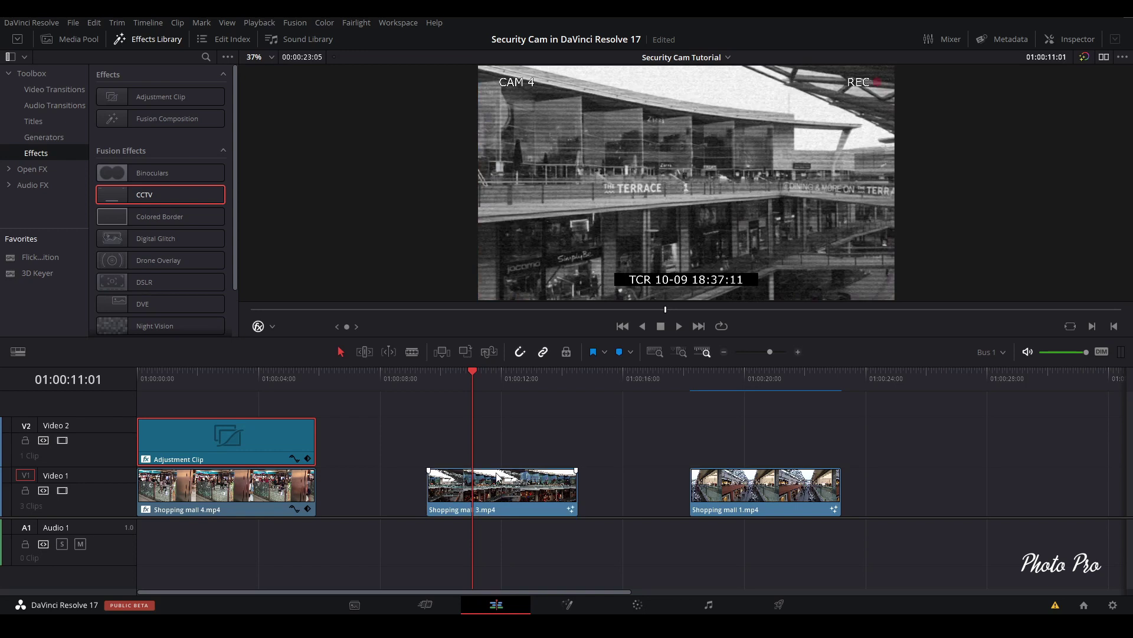
- Play and scrub Shopping mall 3 to preview its black-and-white CCTV look with CAM 4 overlays
left_click(438, 383)
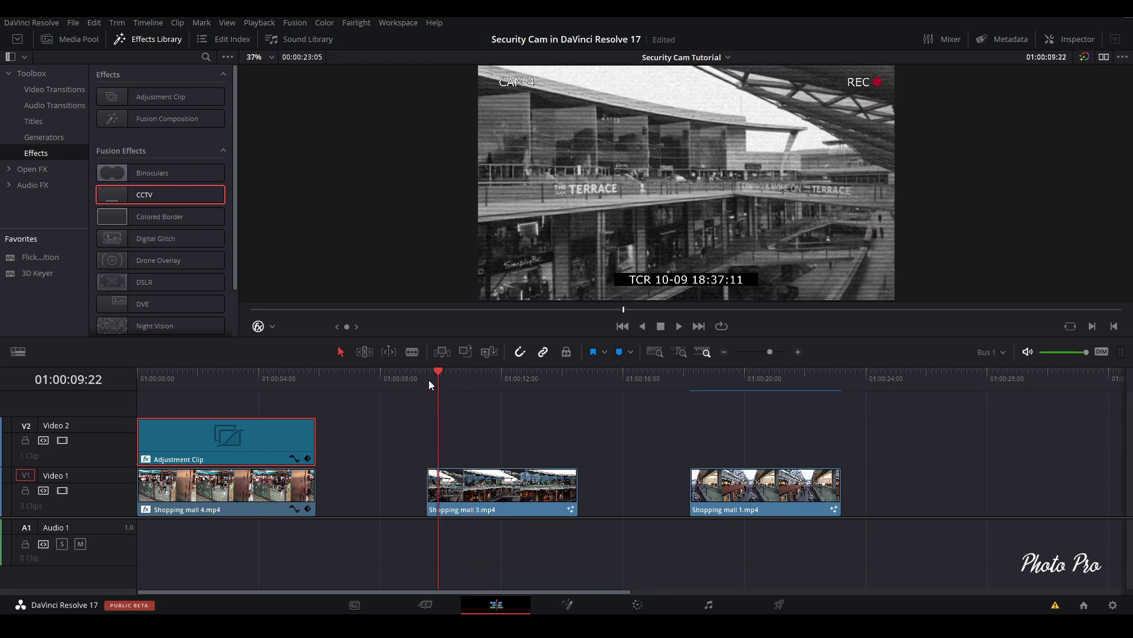
key("space")
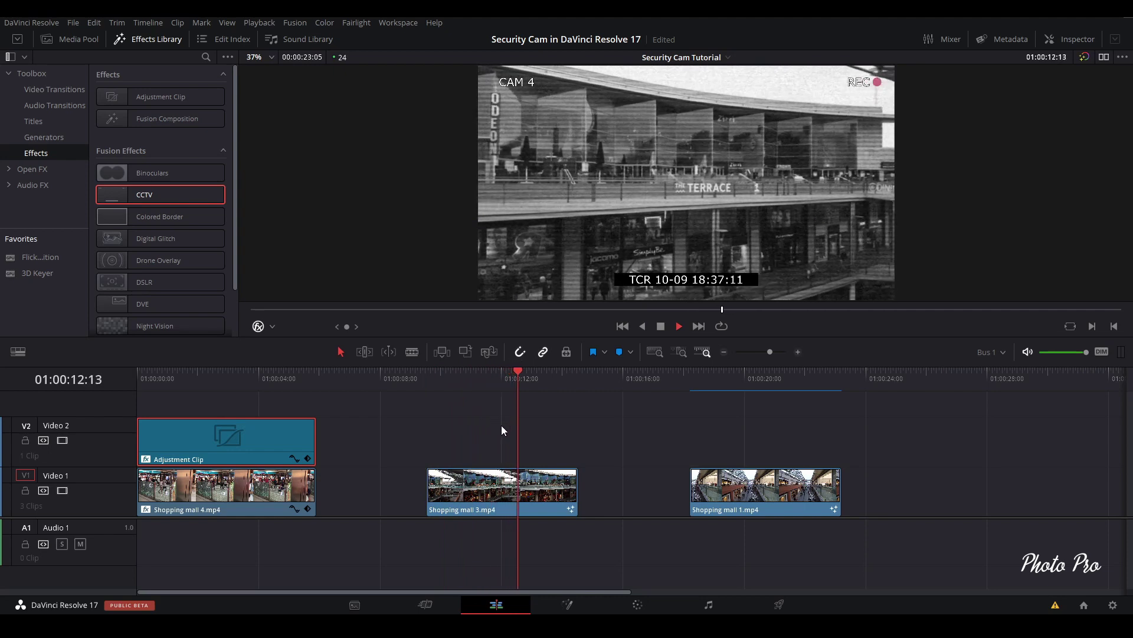
key("space")
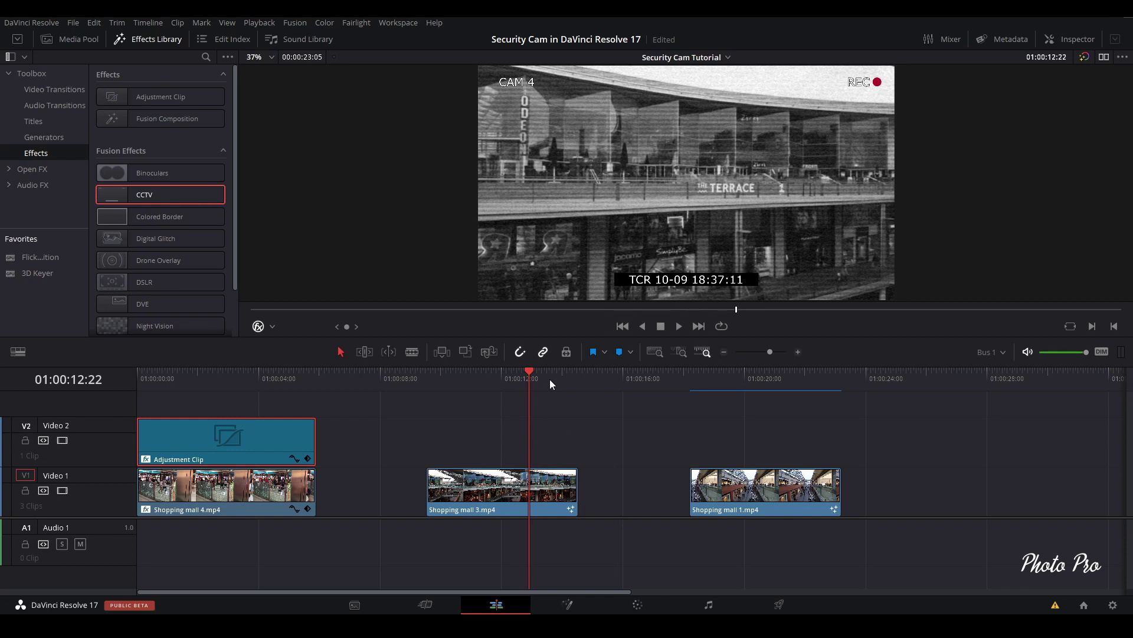
left_click_drag(530, 371, 508, 388)
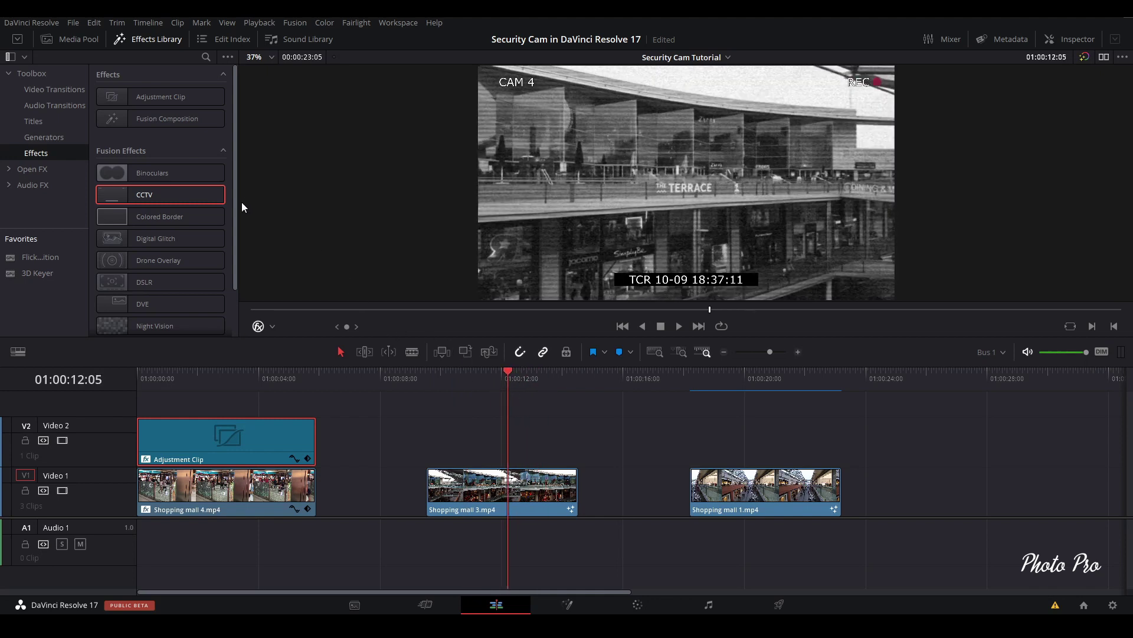
scroll(178, 203, "down", 2)
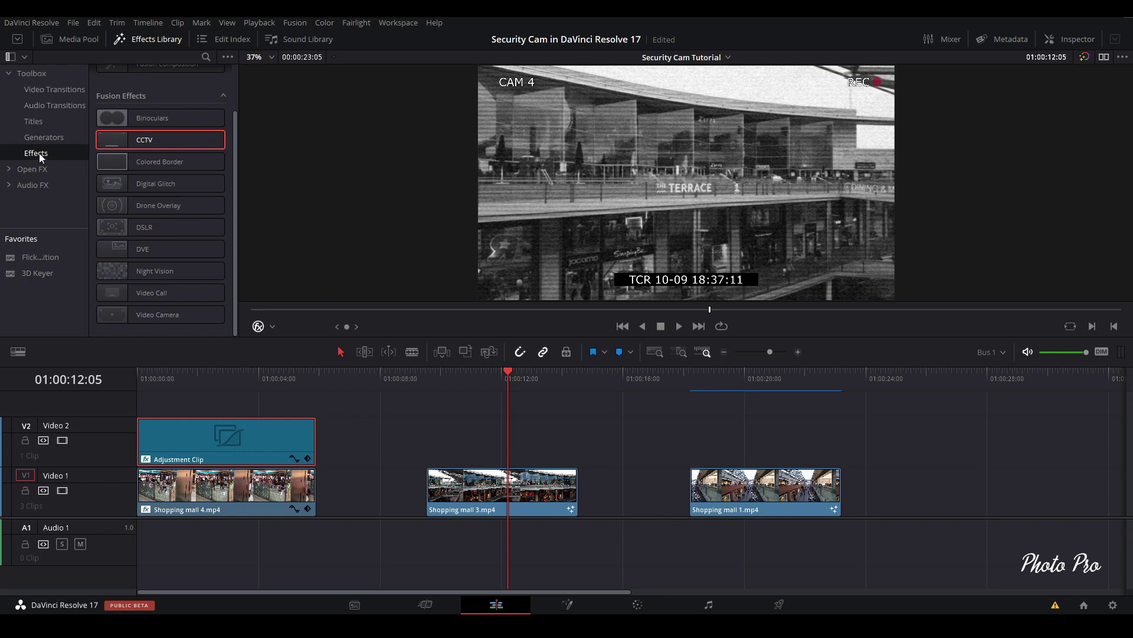
- Place an adjustment clip on V2 above Shopping mall 1 and apply the Video Camera Fusion effect
left_click_drag(160, 97, 689, 445)
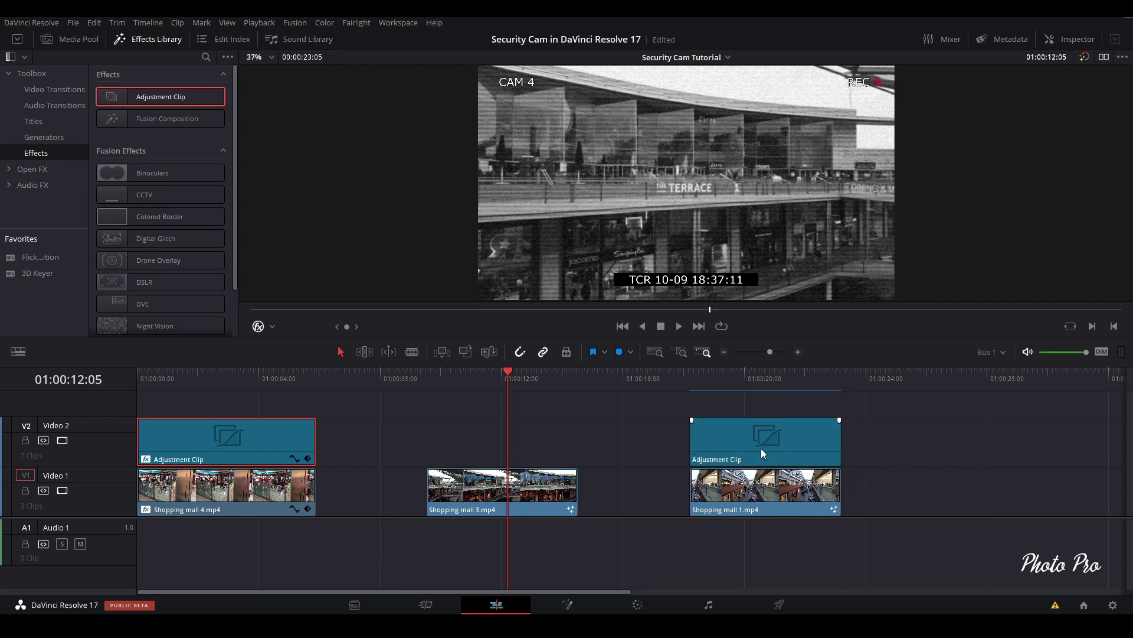
scroll(156, 236, "down", 2)
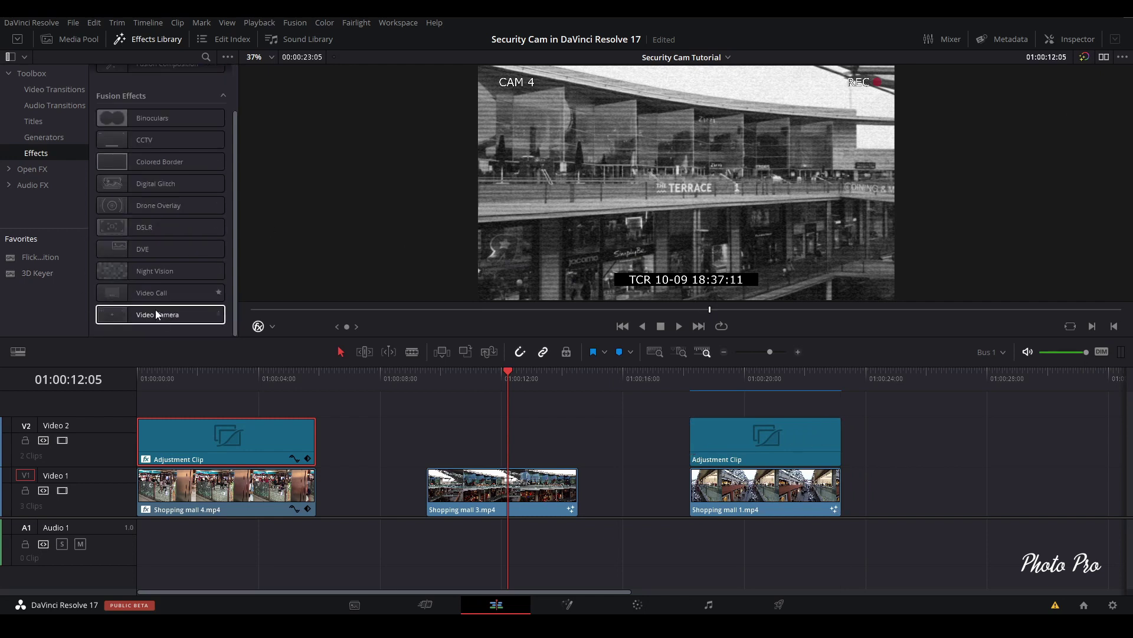
left_click_drag(159, 314, 773, 443)
left_click(747, 377)
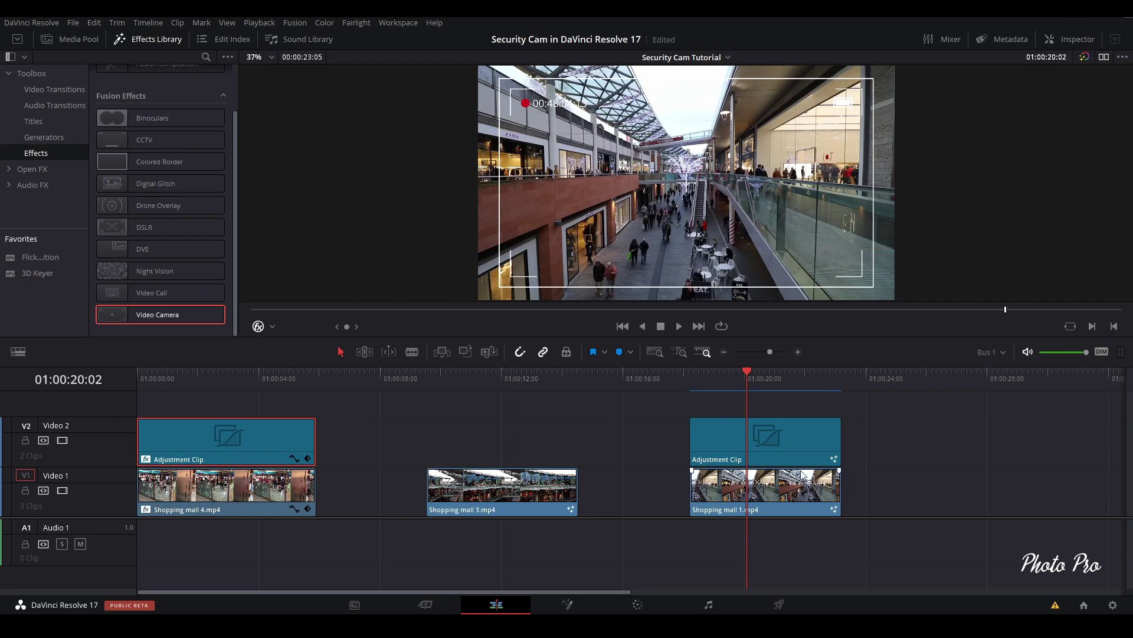
left_click(802, 442)
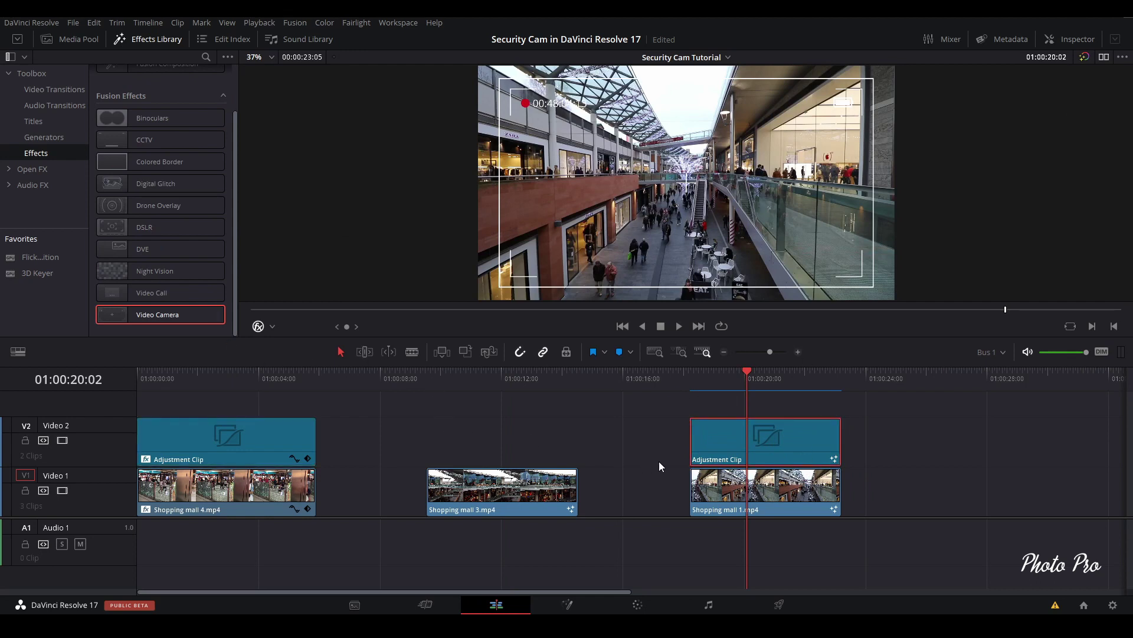
left_click(743, 492)
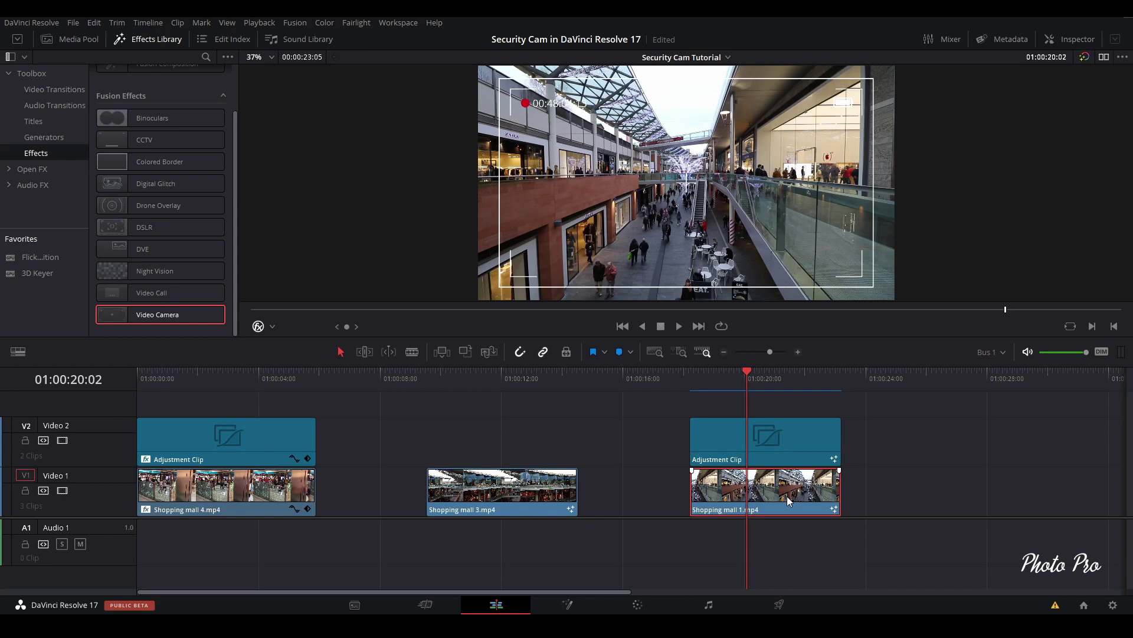
- Apply Open FX Stop Motion to Shopping mall 1 with Frame Repeat at 3
left_click(33, 169)
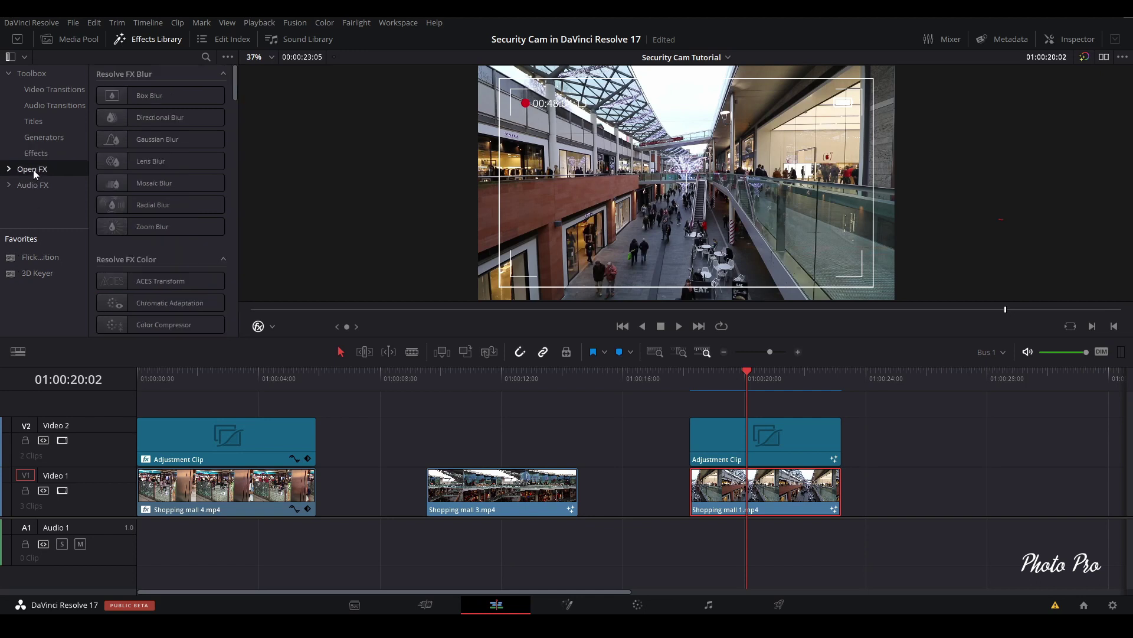
scroll(142, 210, "down", 15)
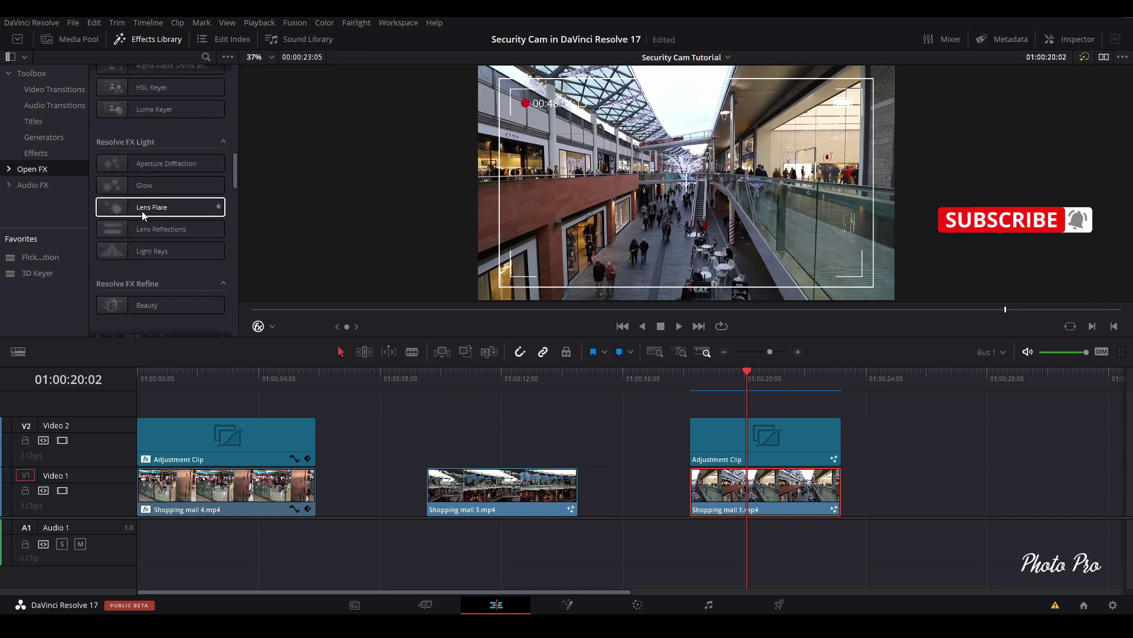
scroll(141, 211, "down", 6)
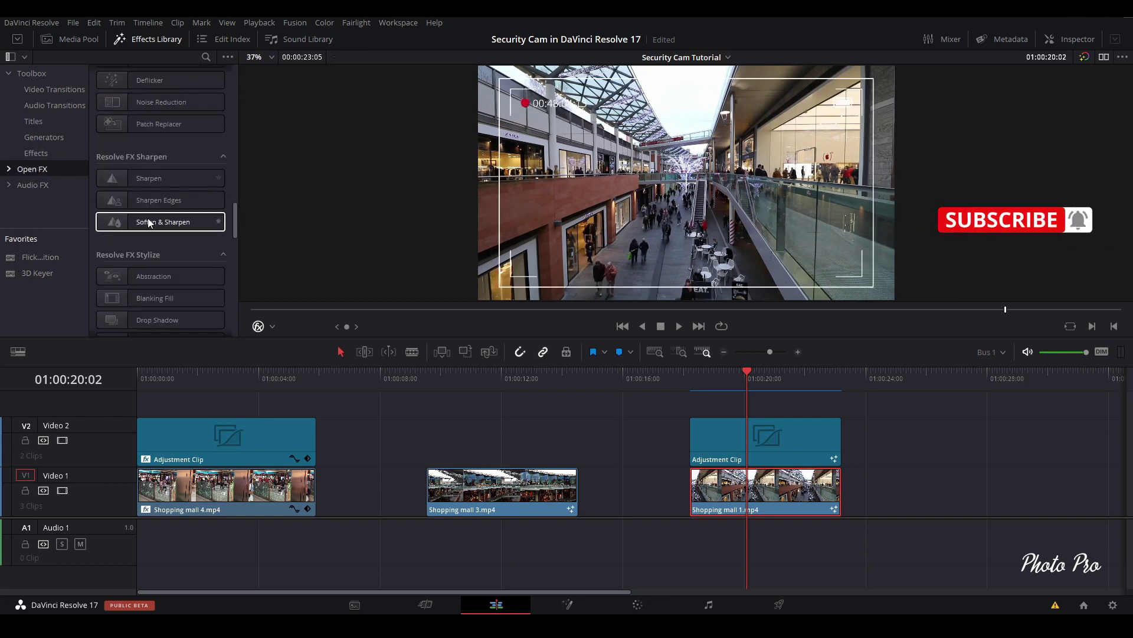
scroll(147, 221, "down", 8)
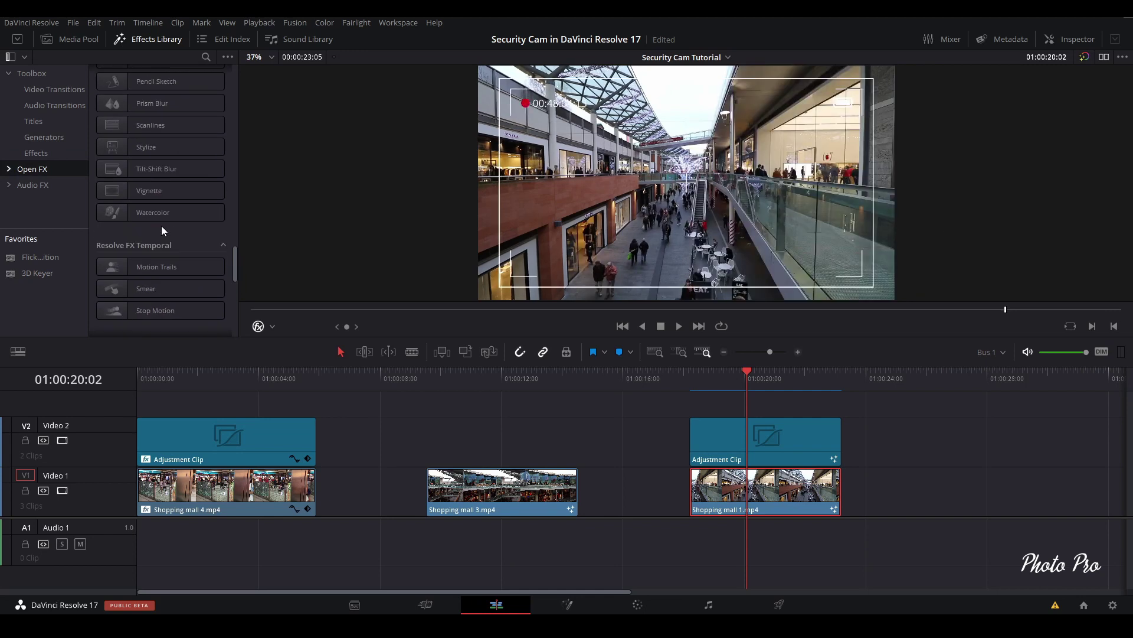
scroll(162, 225, "down", 2)
left_click_drag(151, 275, 774, 498)
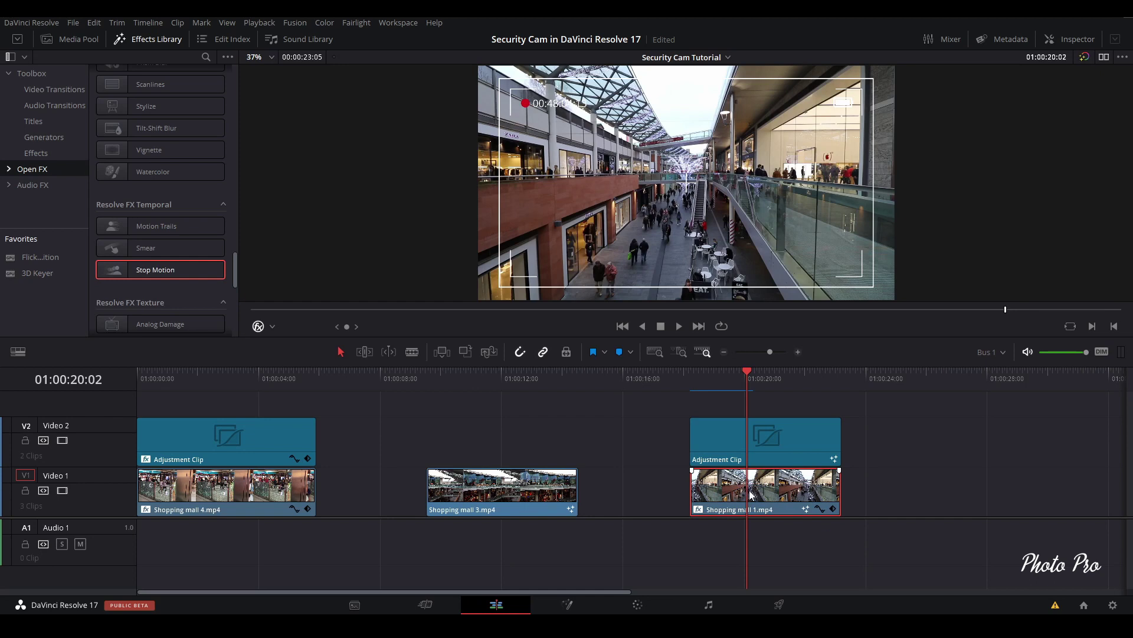
left_click(1068, 39)
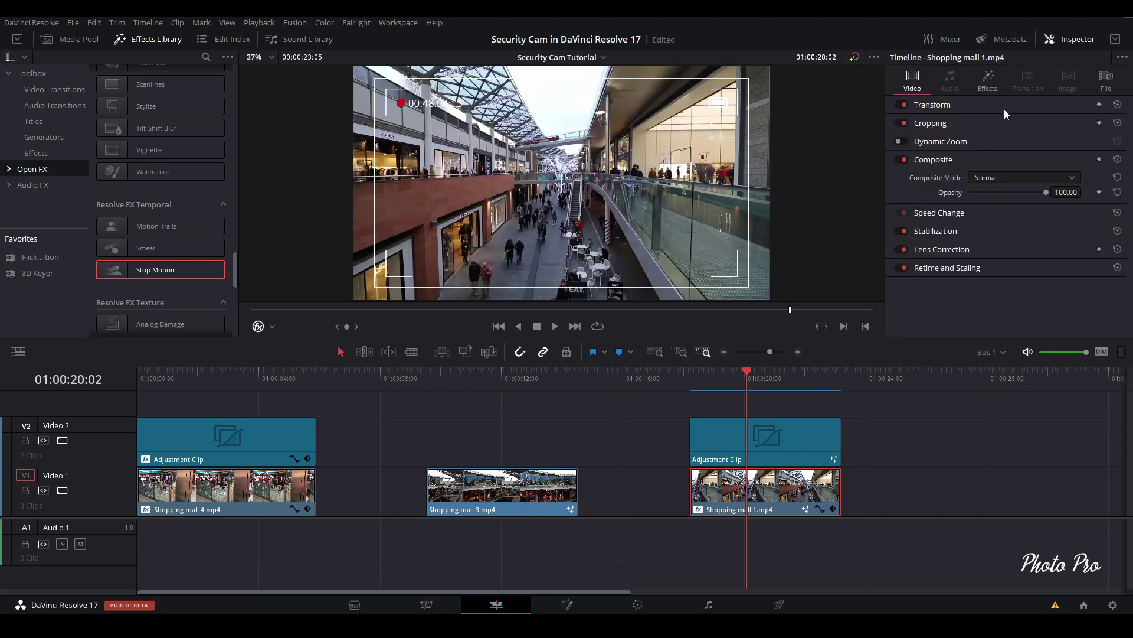
left_click(985, 82)
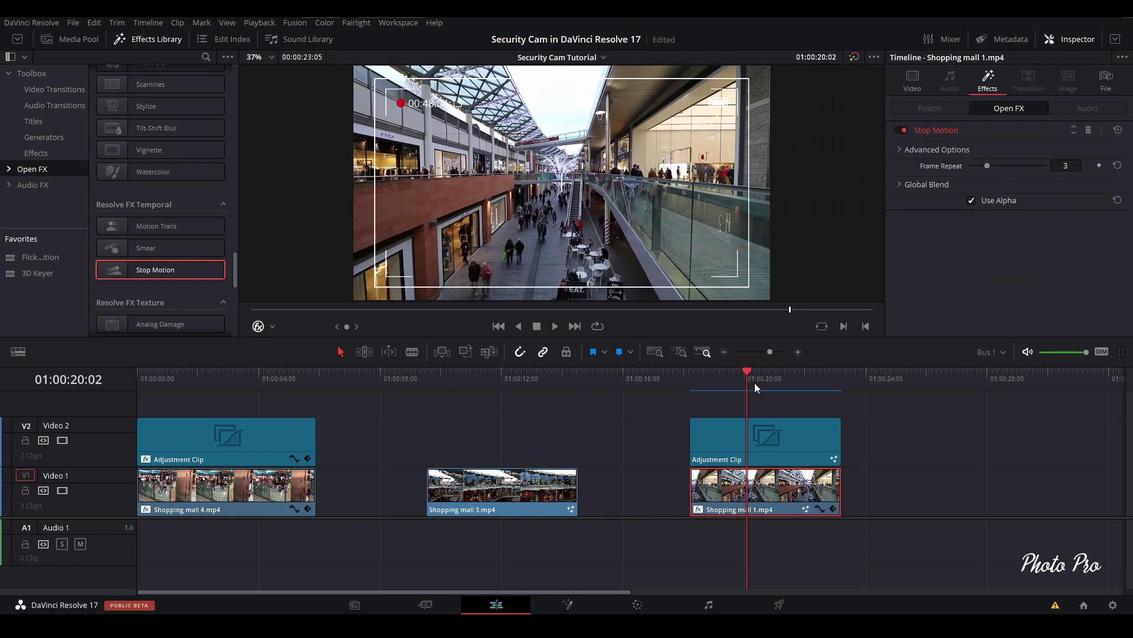
- Play Shopping mall 1 from its start to preview the choppy stop motion
key("space")
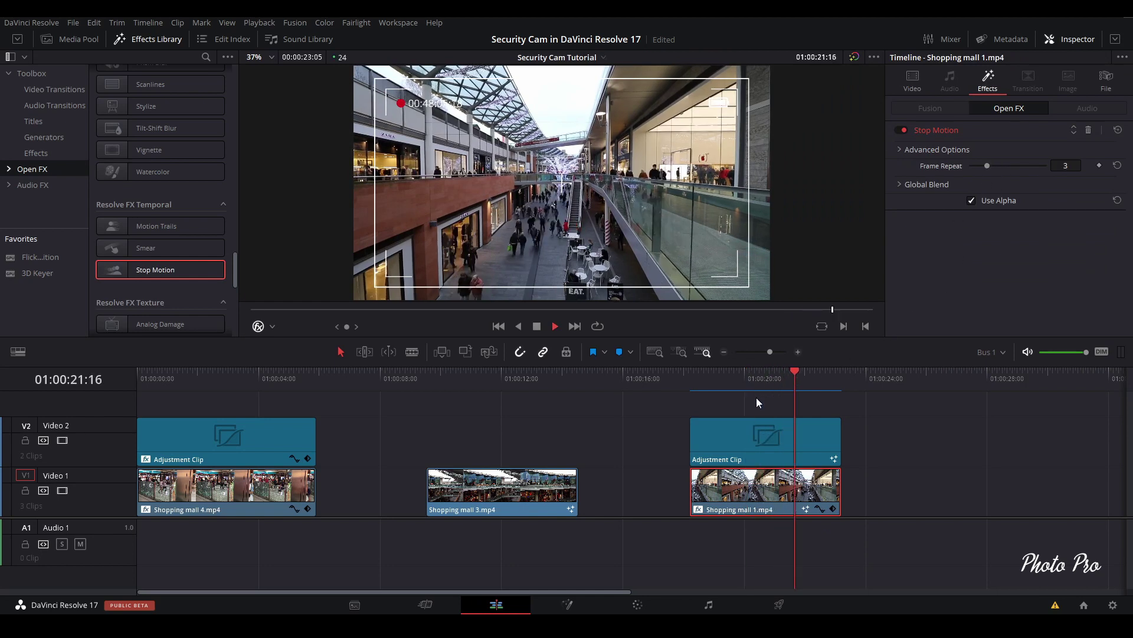
left_click(705, 374)
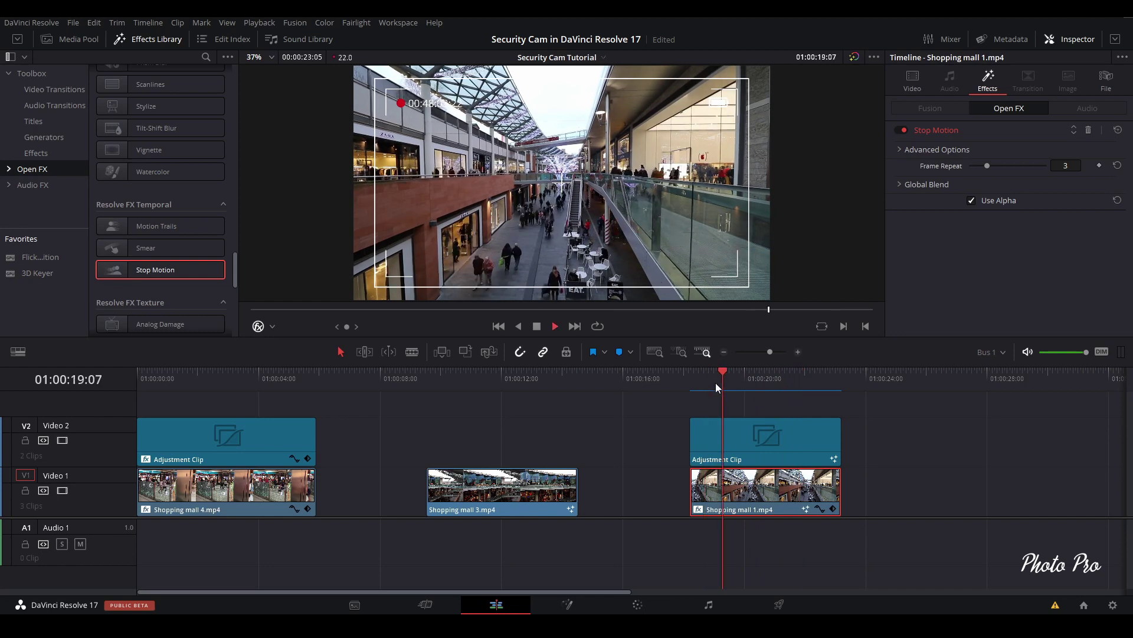
key("space")
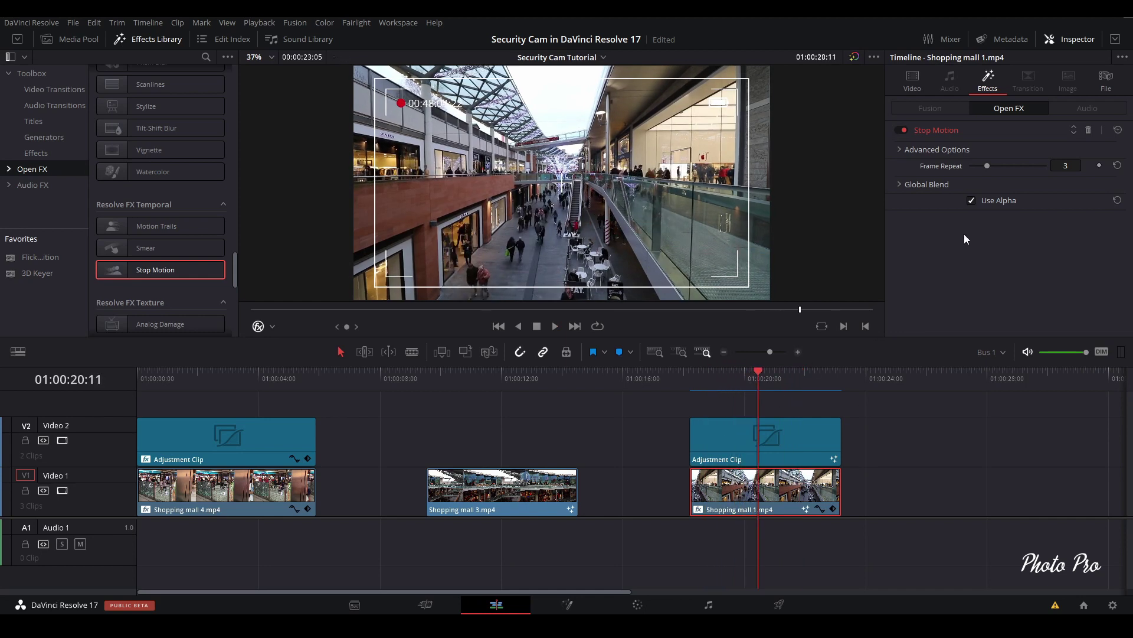
- Add a Vignette to the V2 adjustment clip with Size 0.674 and Softness 0.520
left_click(776, 436)
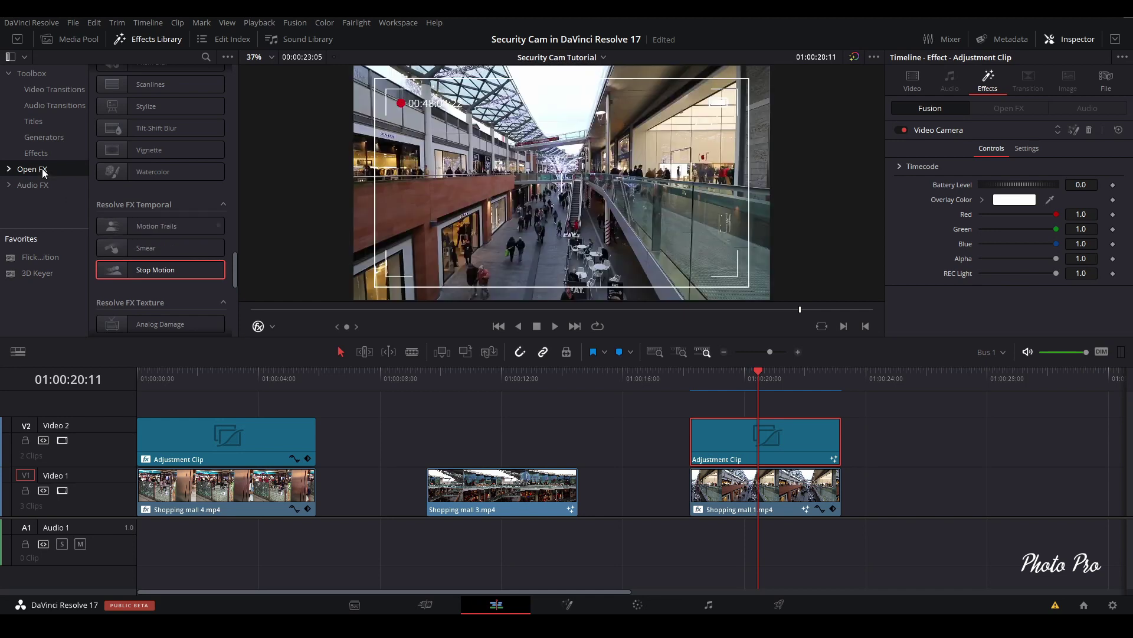
scroll(175, 210, "up", 2)
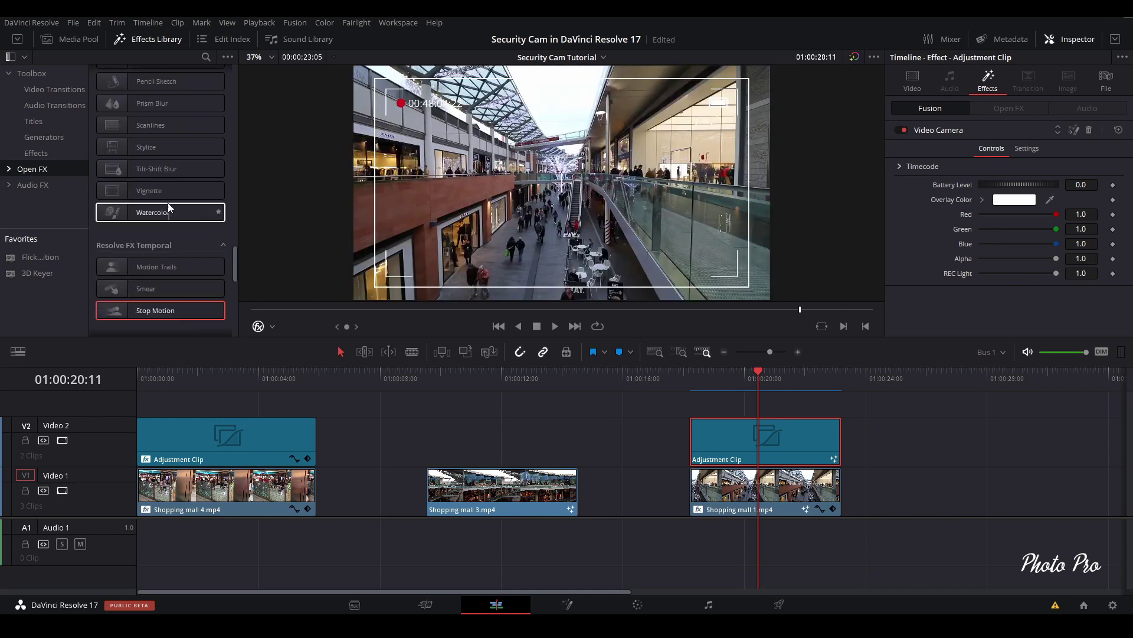
left_click_drag(168, 193, 762, 442)
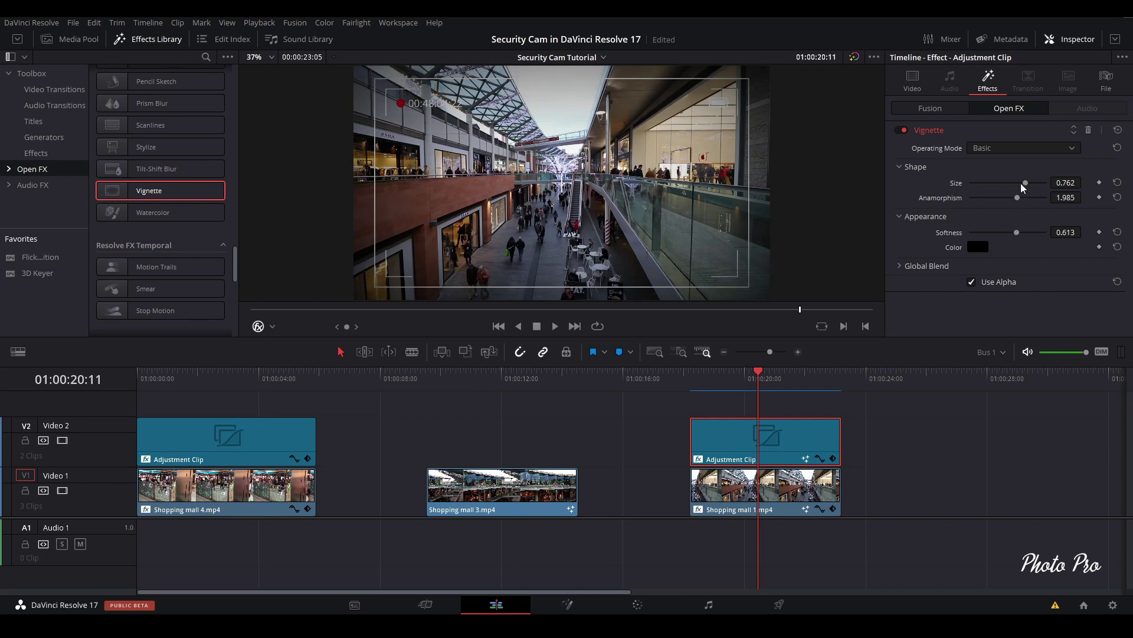
left_click_drag(1021, 183, 1018, 182)
left_click_drag(1014, 235, 1009, 235)
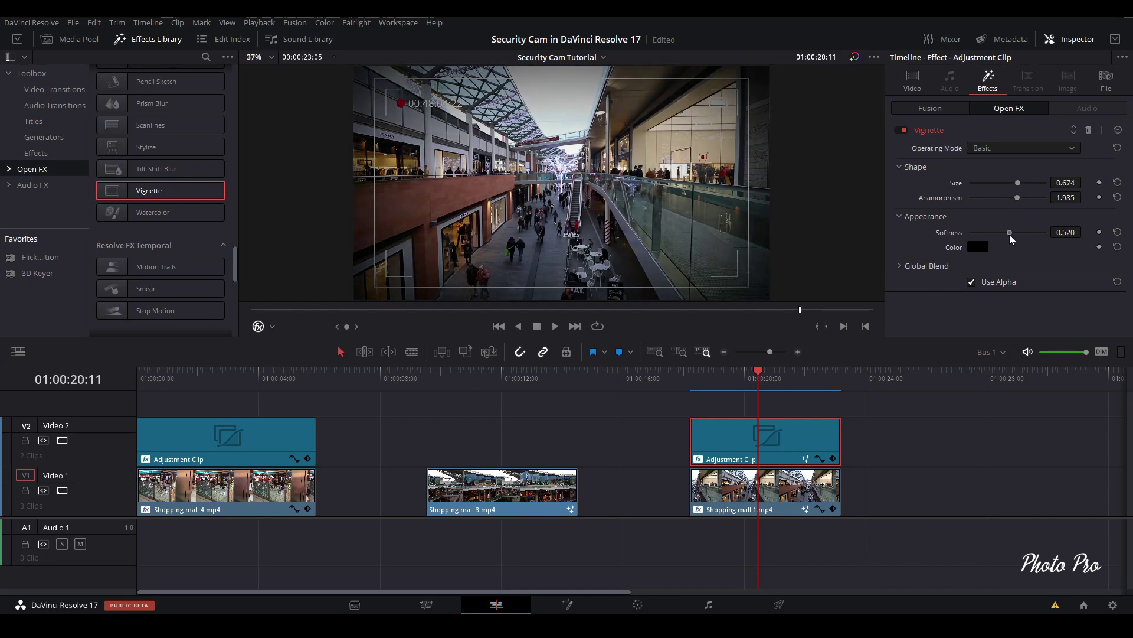
left_click(691, 384)
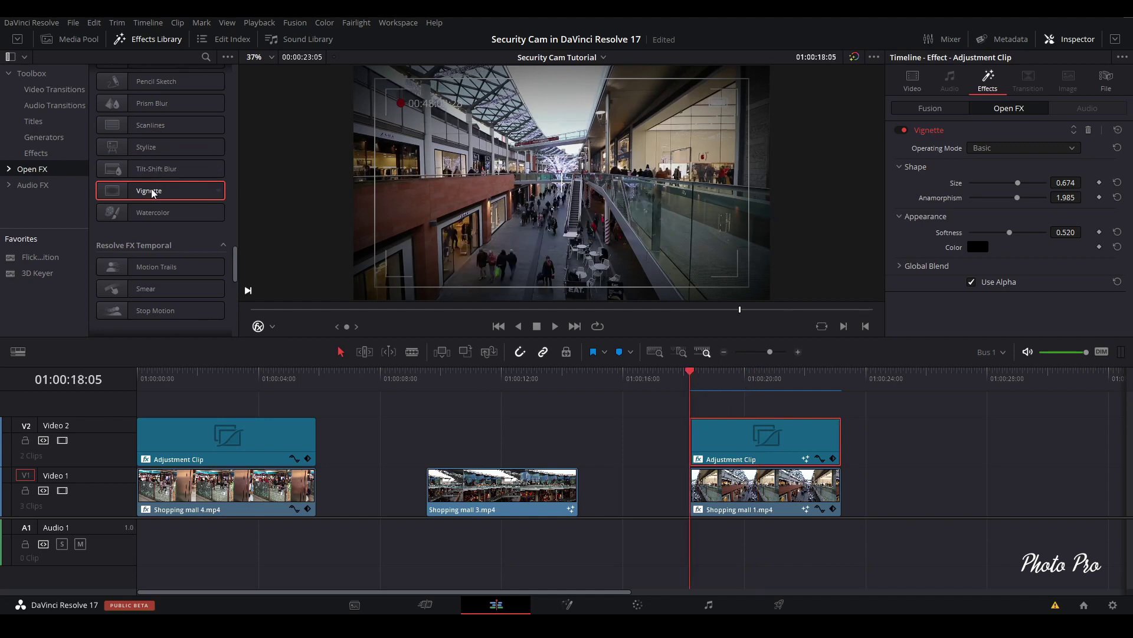
- Add Scanlines to the adjustment clip at Line Frequency 17.94 and return to the clip start
left_click_drag(157, 132, 766, 441)
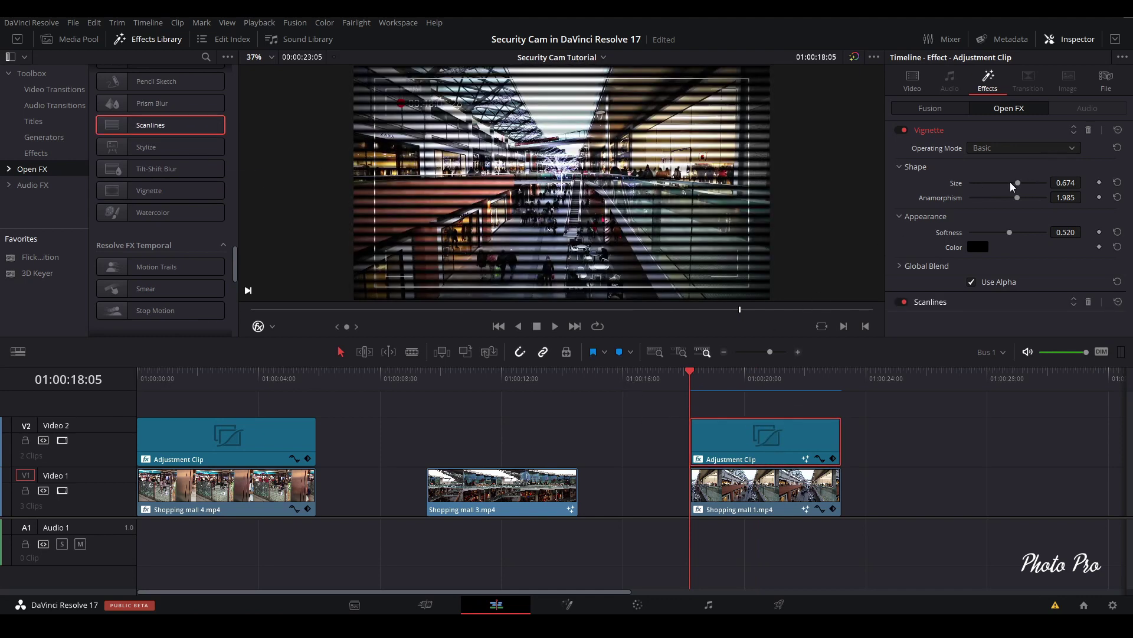
left_click(973, 132)
left_click(966, 151)
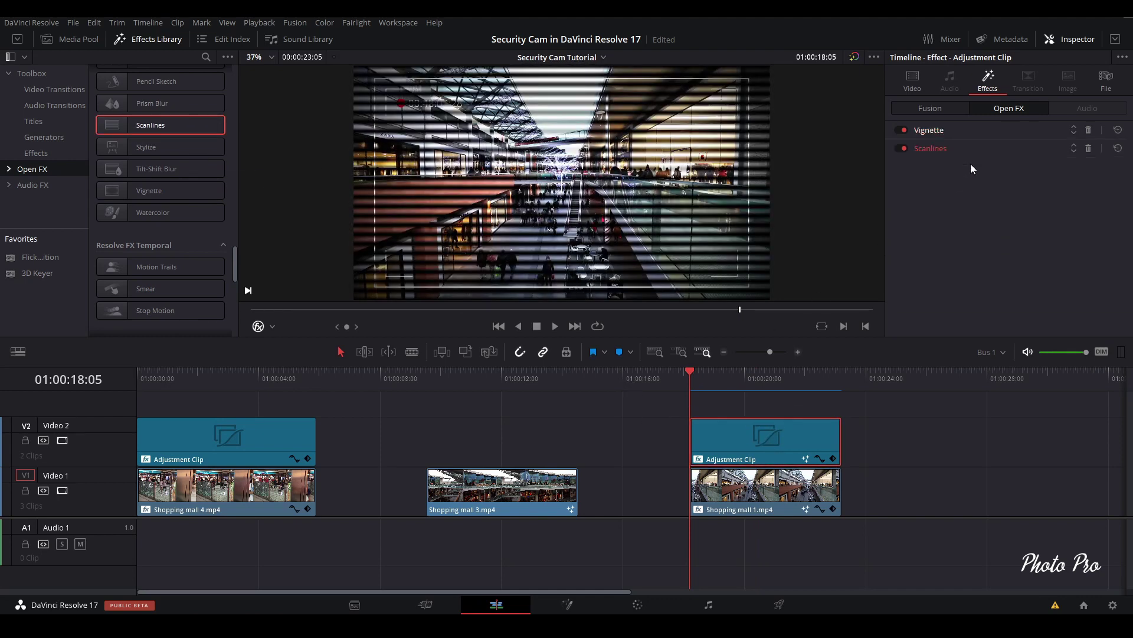
left_click_drag(990, 185, 1038, 189)
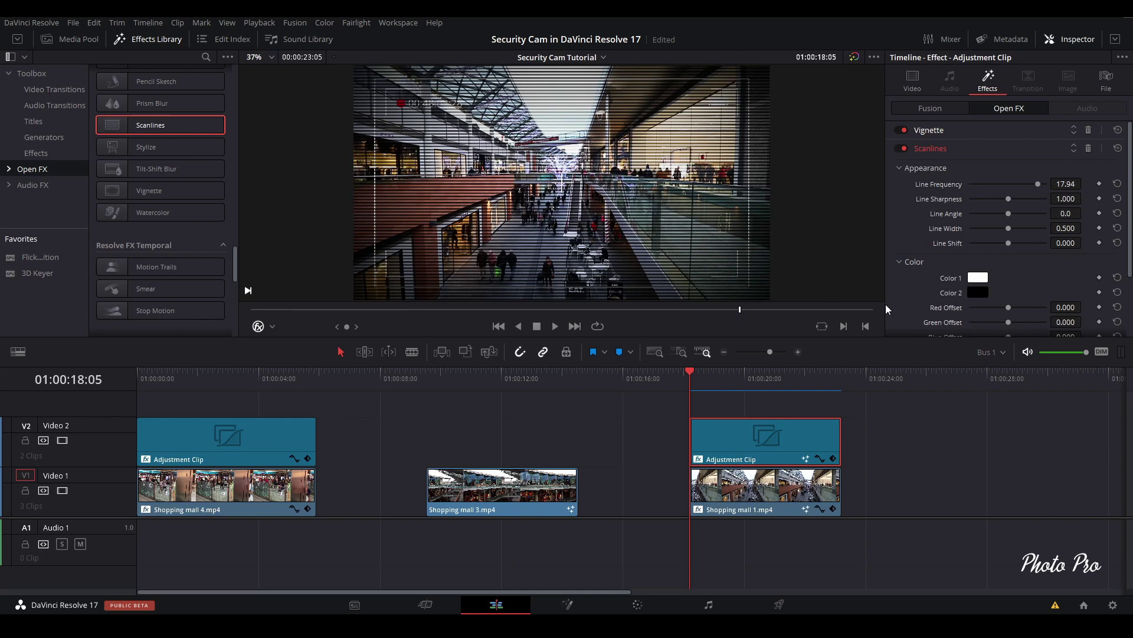
left_click(710, 378)
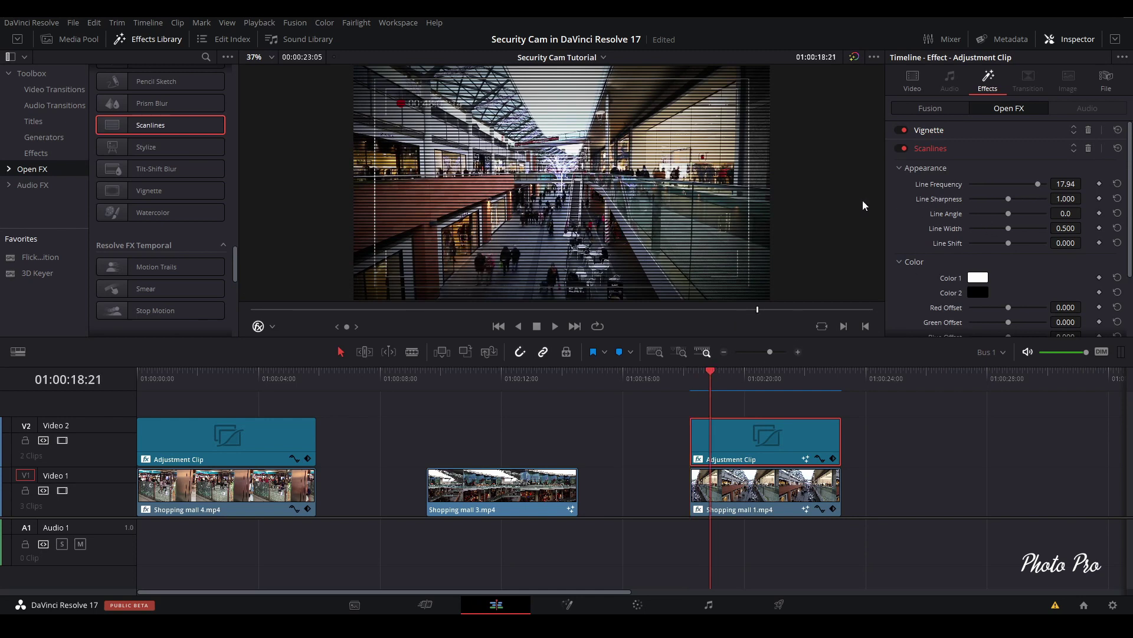
key("Up")
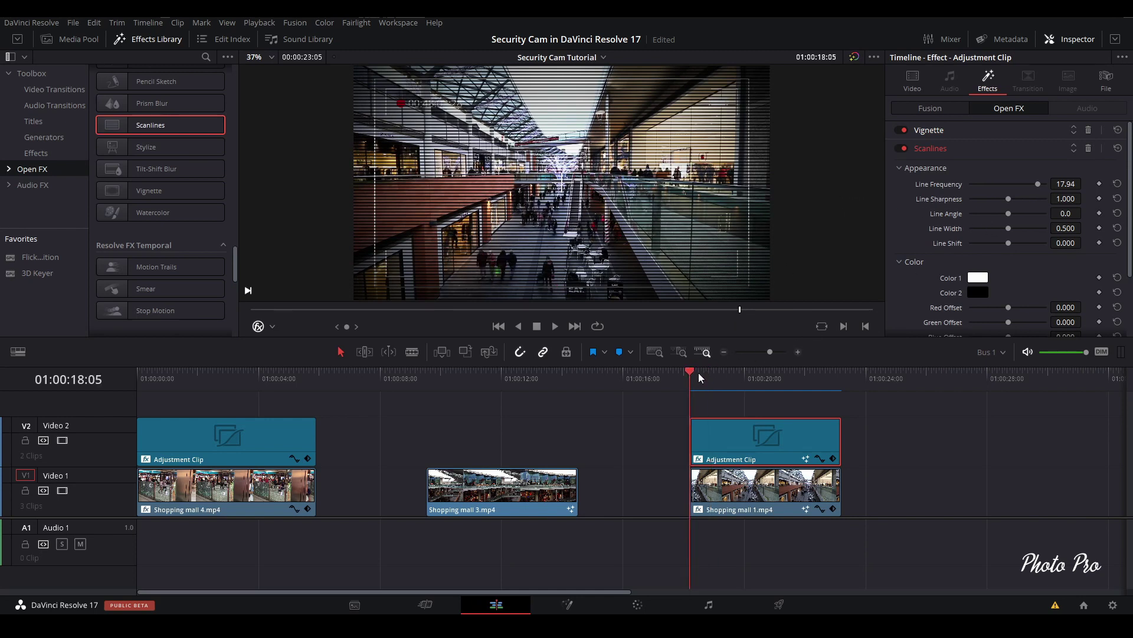
- Play Shopping mall 1 in the full-screen Cinema Viewer, exit, and select the adjustment clip above it
key("p")
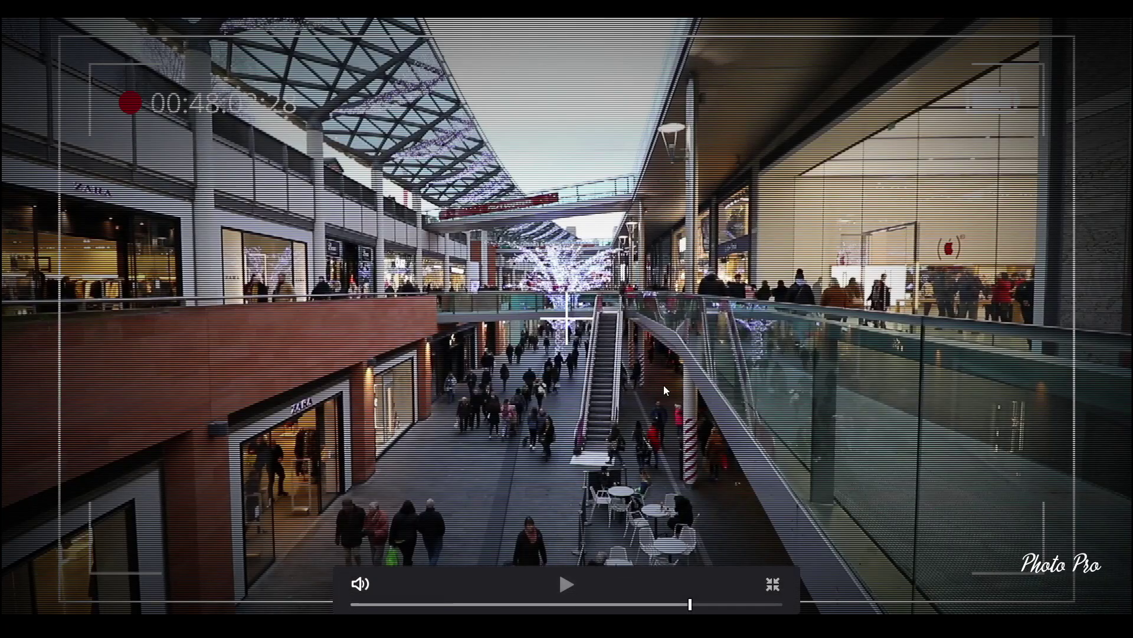
key("space")
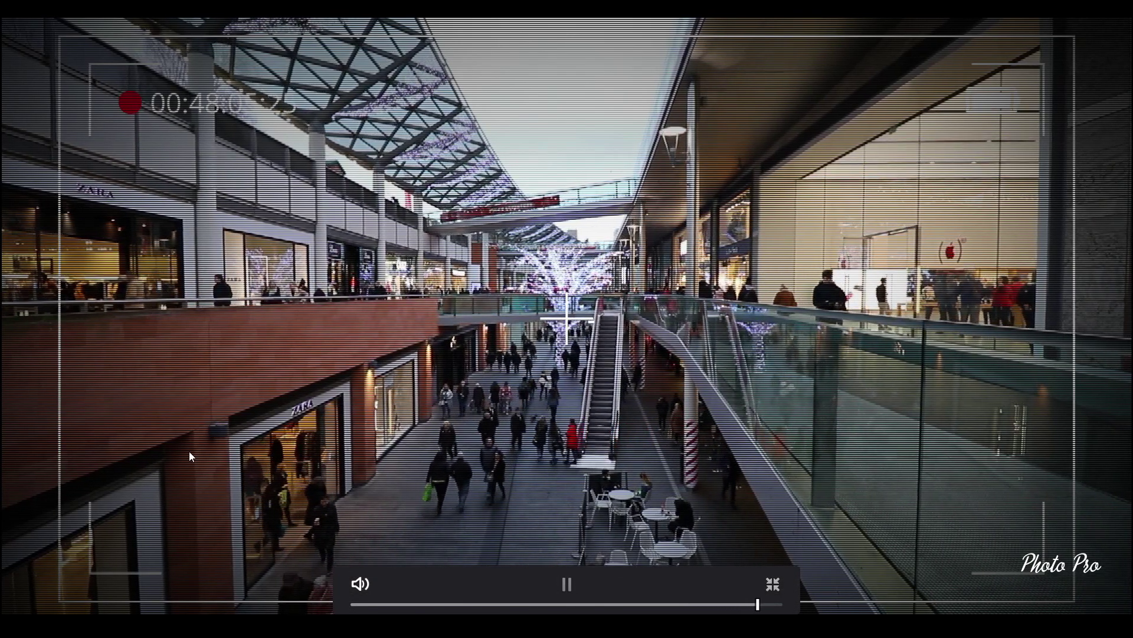
key("space")
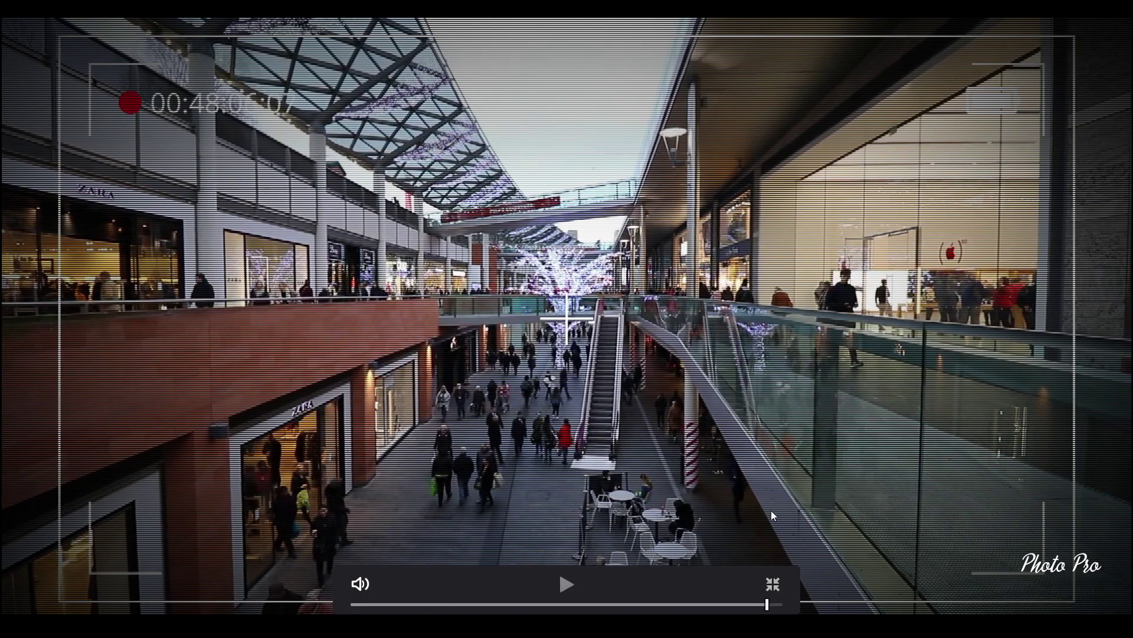
left_click(772, 585)
left_click(735, 481)
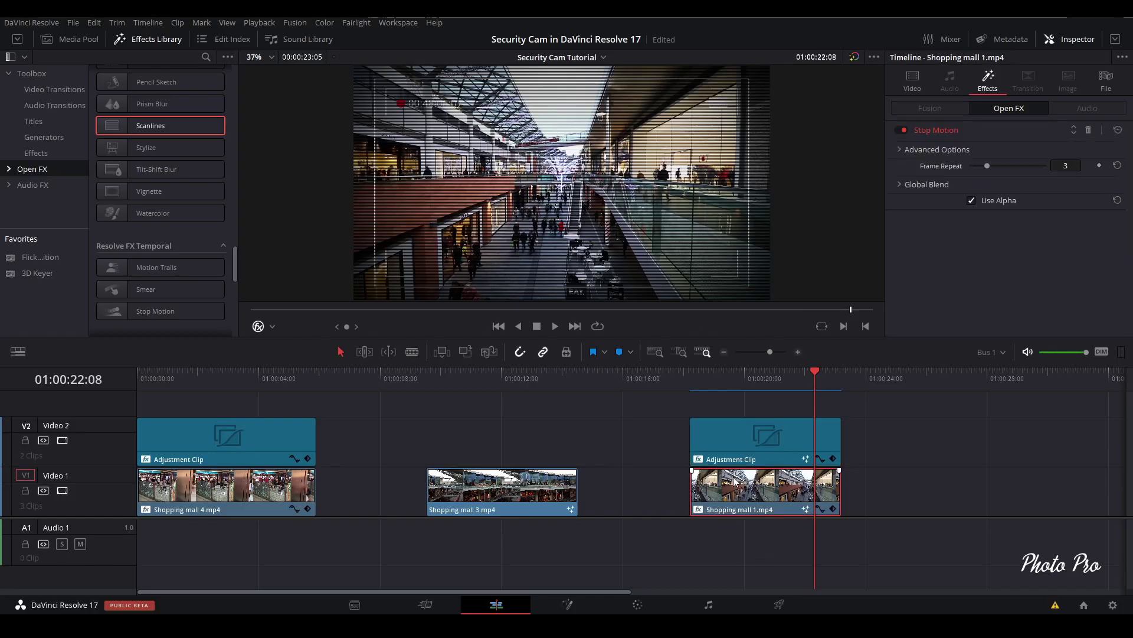
key("alt+Up")
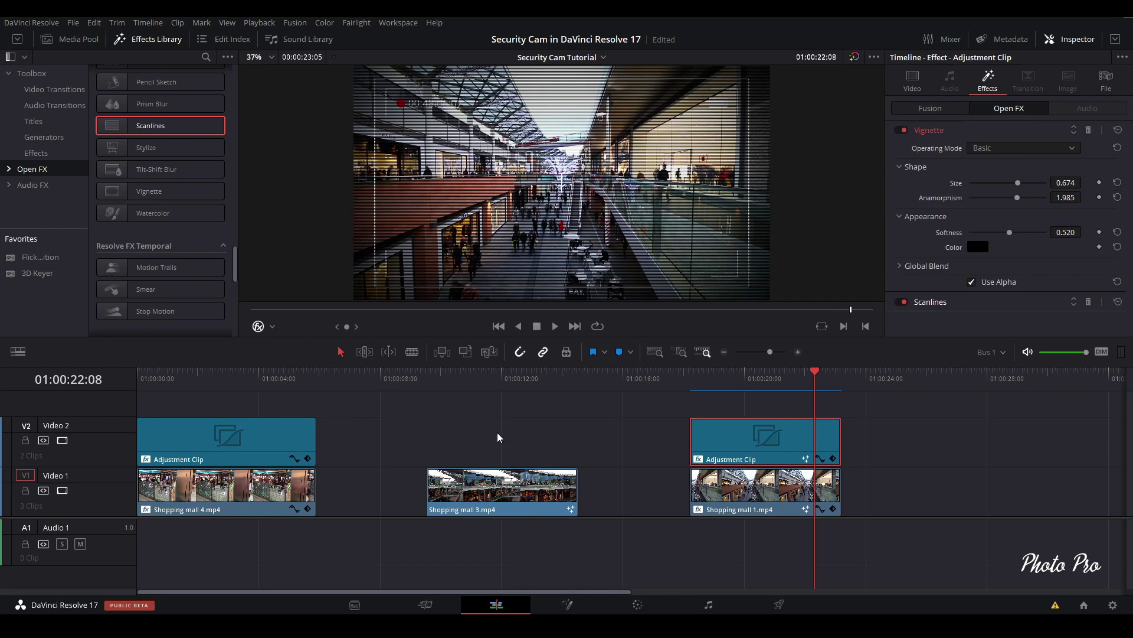
- Lower Shopping mall 1's saturation from 50 to 25 on the Color page
left_click(637, 604)
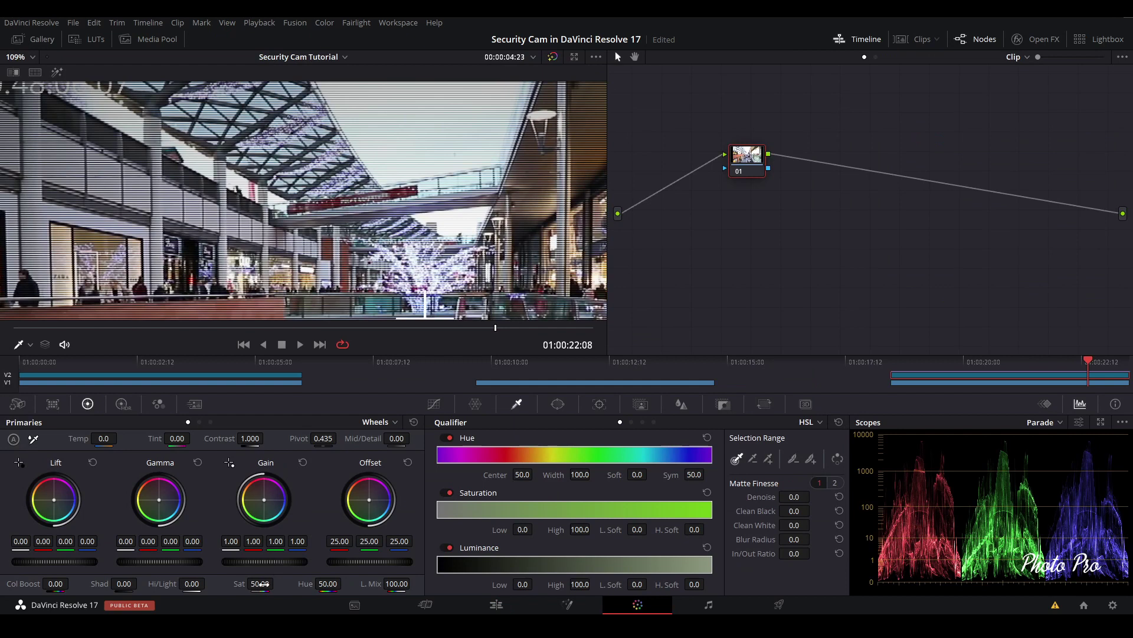
left_click_drag(260, 583, 236, 583)
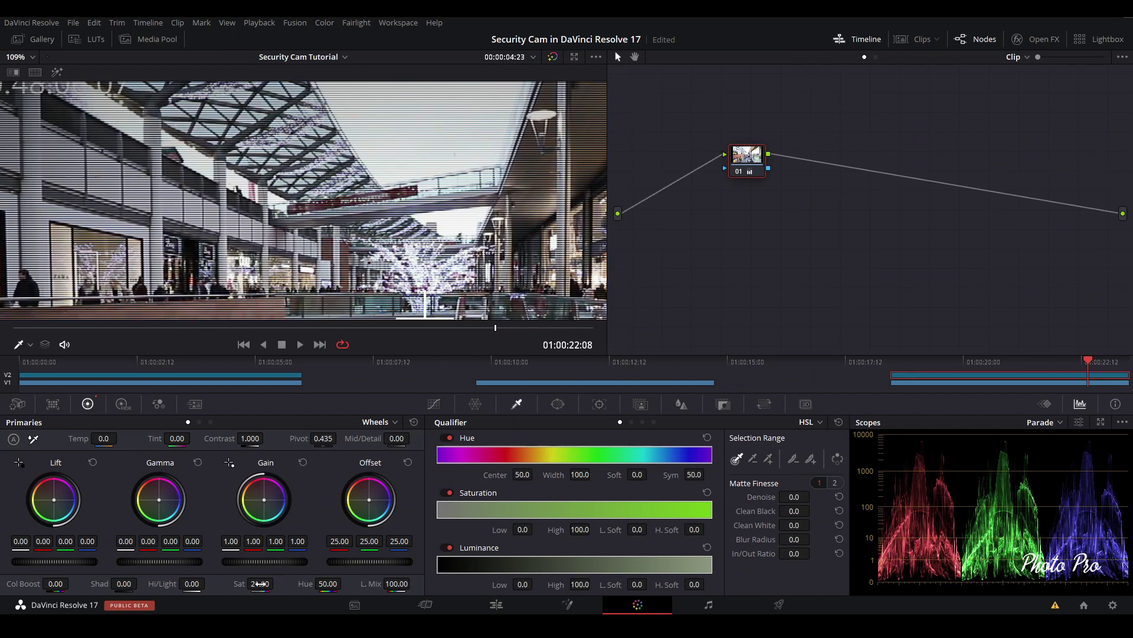
left_click(260, 583)
type("25")
key("Return")
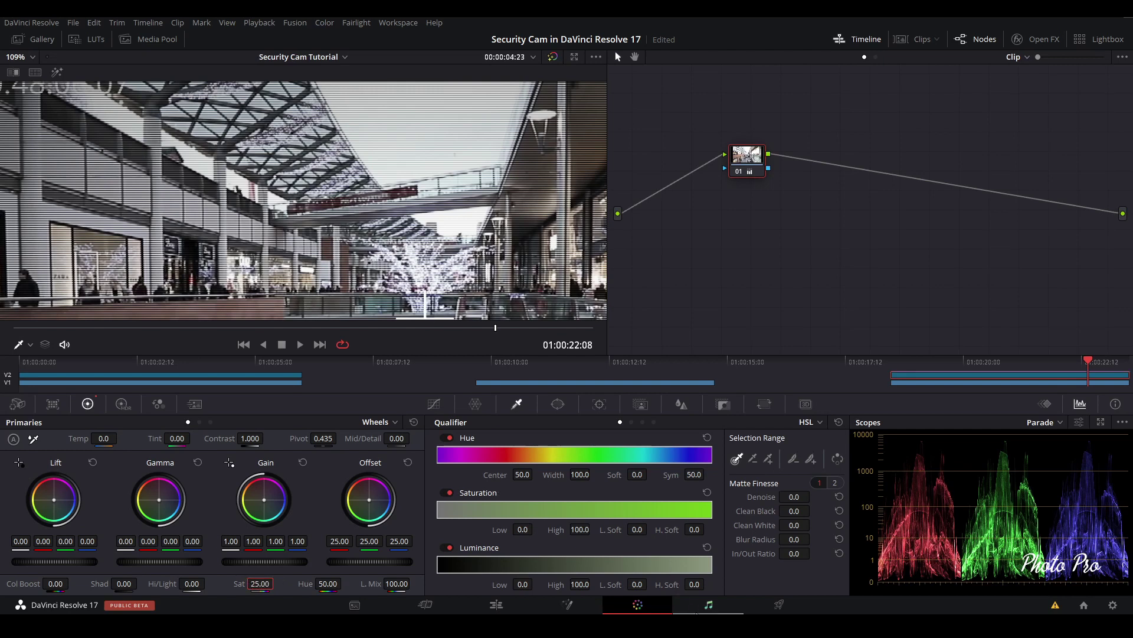
left_click(499, 606)
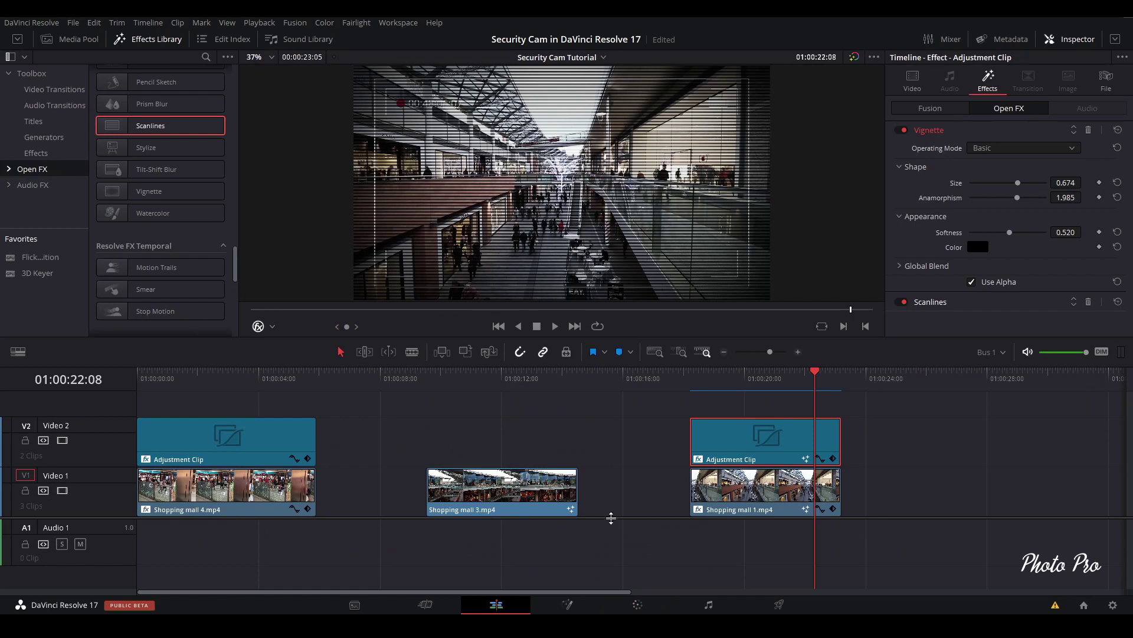
left_click(689, 384)
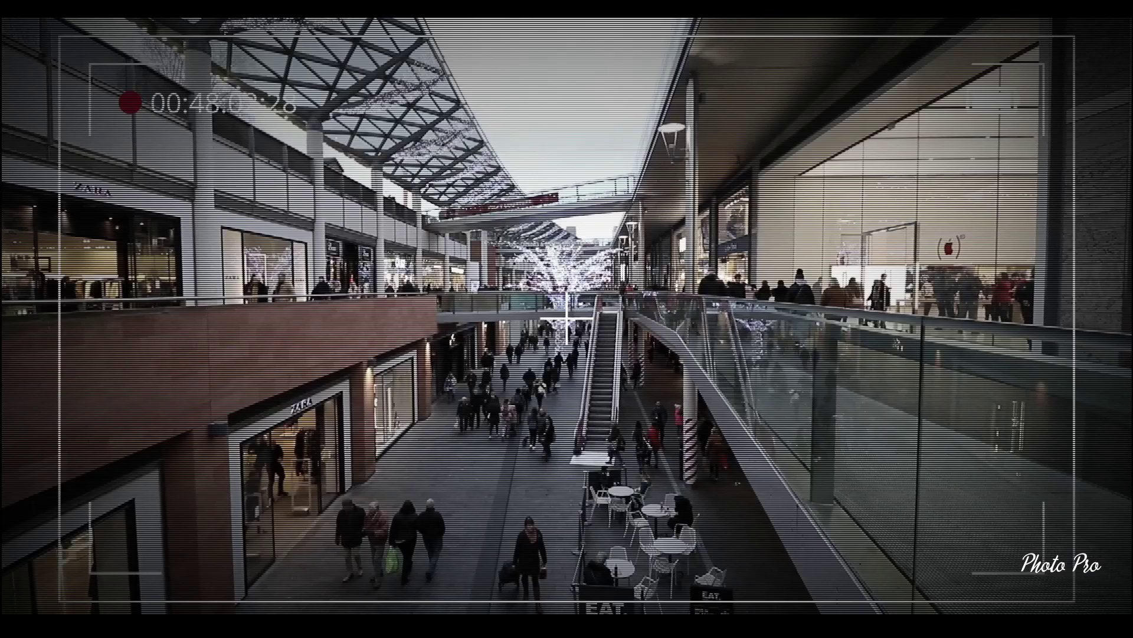
mouse_move(732, 390)
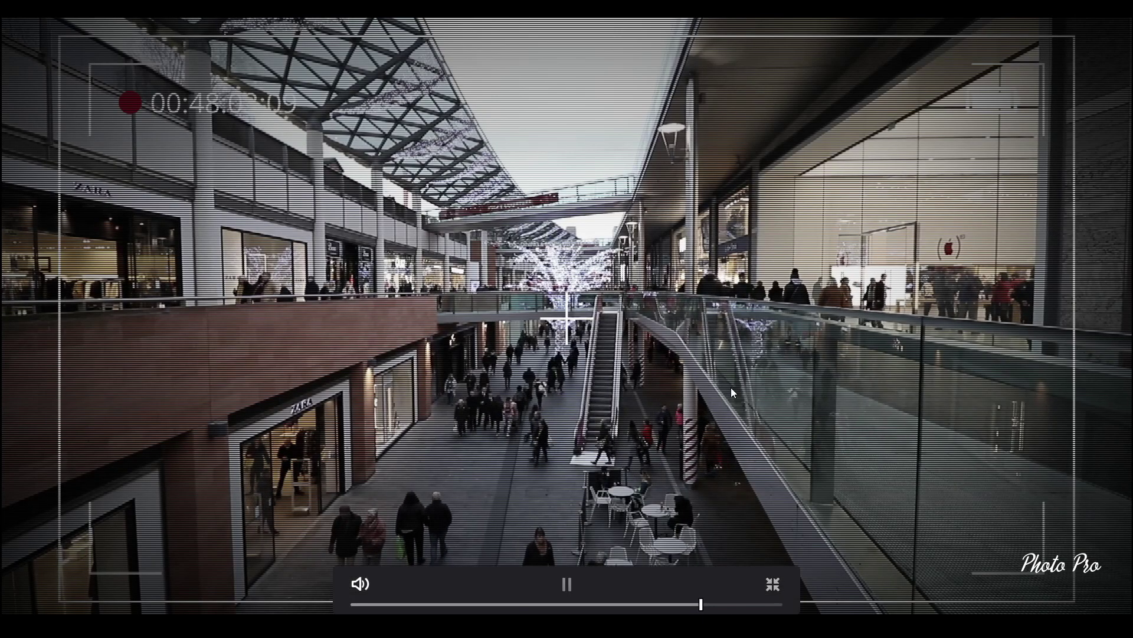